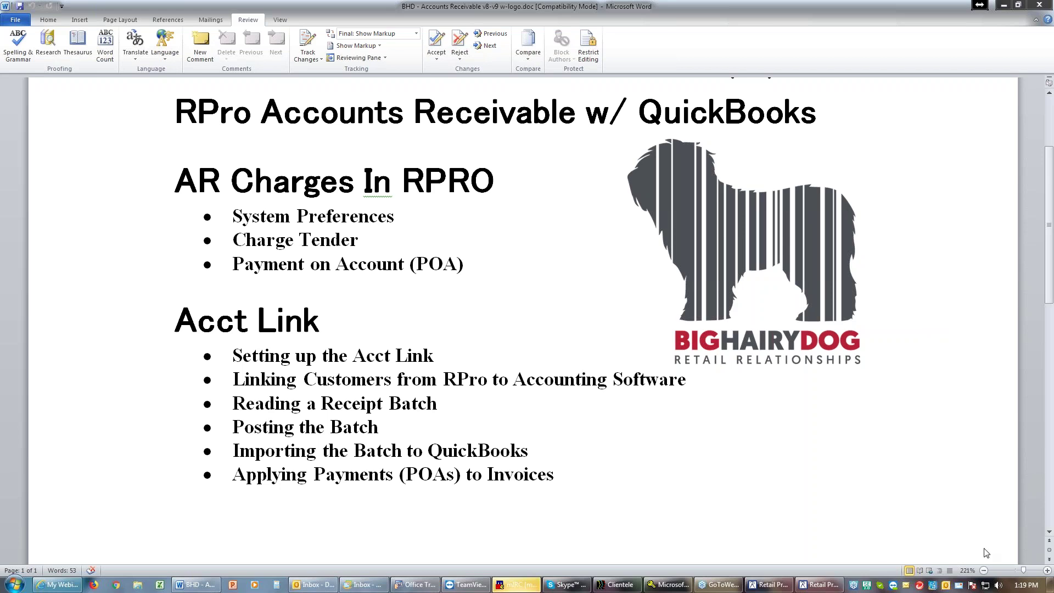
# Switch from the Word accounts-receivable agenda to Retail Pro Merchant Edition using the taskbar
pyautogui.click(765, 586)
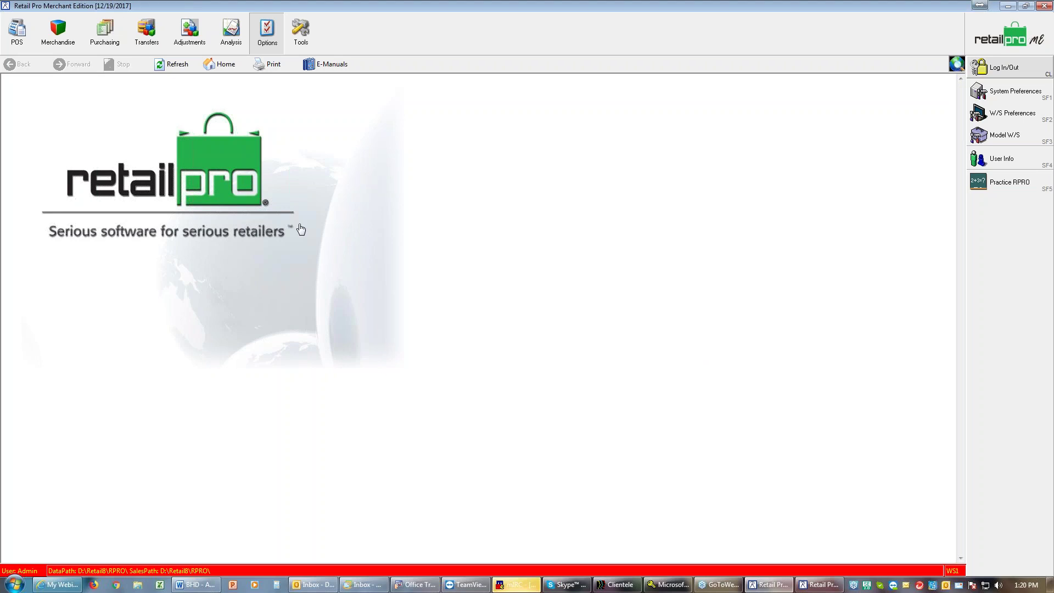
# Open POS Receipts and reset the demo quantities to show the December 2017 receipts list
pyautogui.click(24, 40)
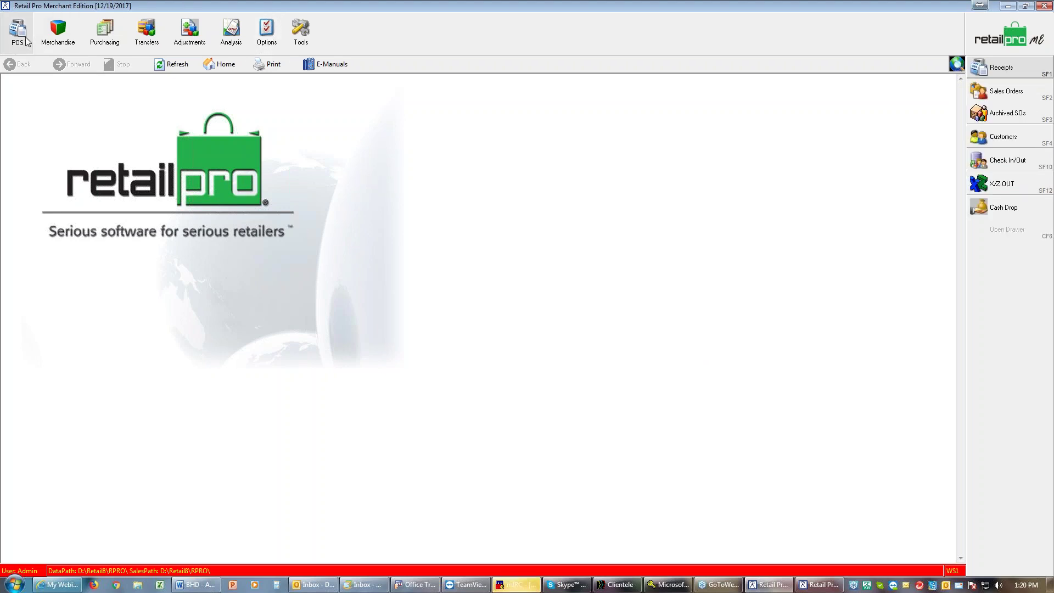
pyautogui.click(1002, 68)
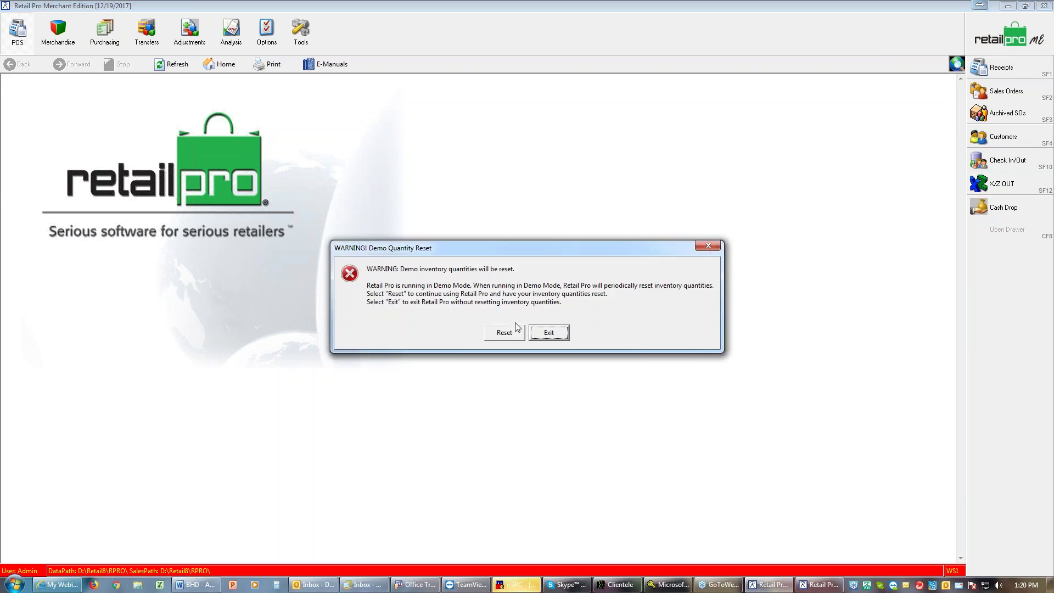
pyautogui.click(513, 331)
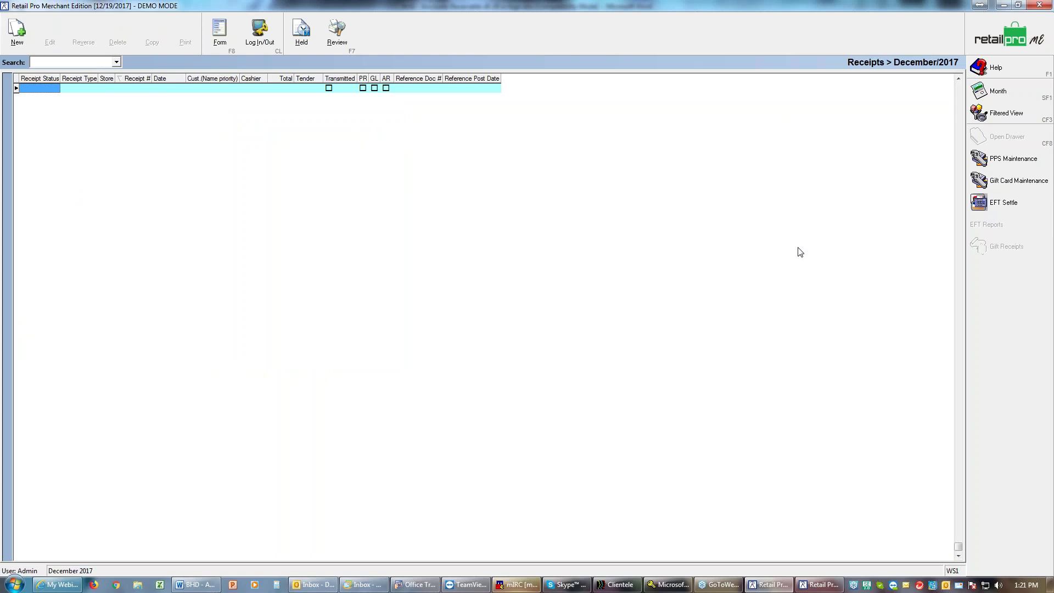
# Create receipt #31524 with quantity 1 each of items 25 and 33549, totalling $54.36
pyautogui.click(22, 29)
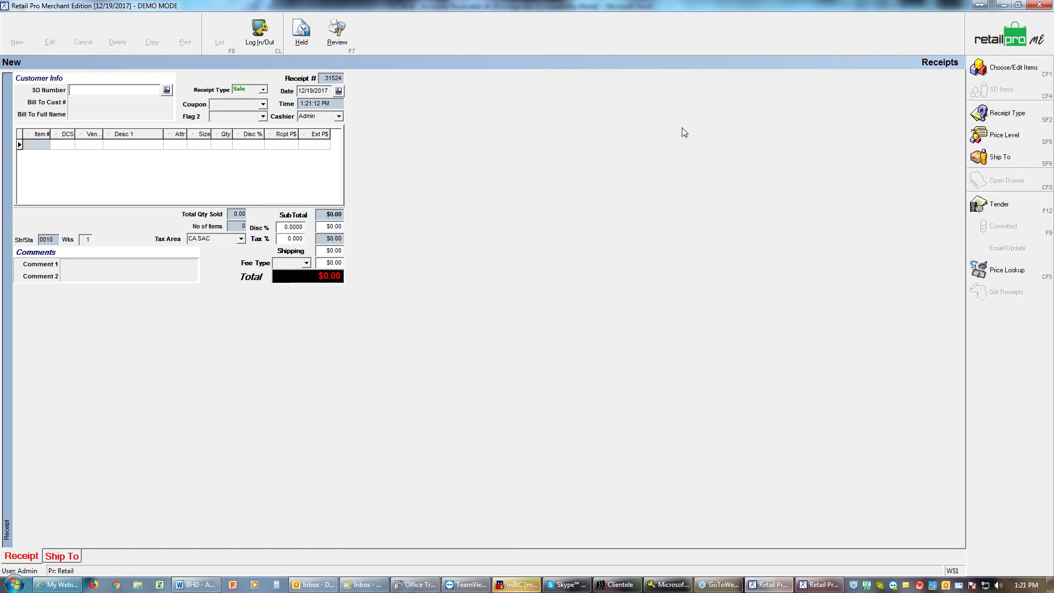
pyautogui.click(1005, 68)
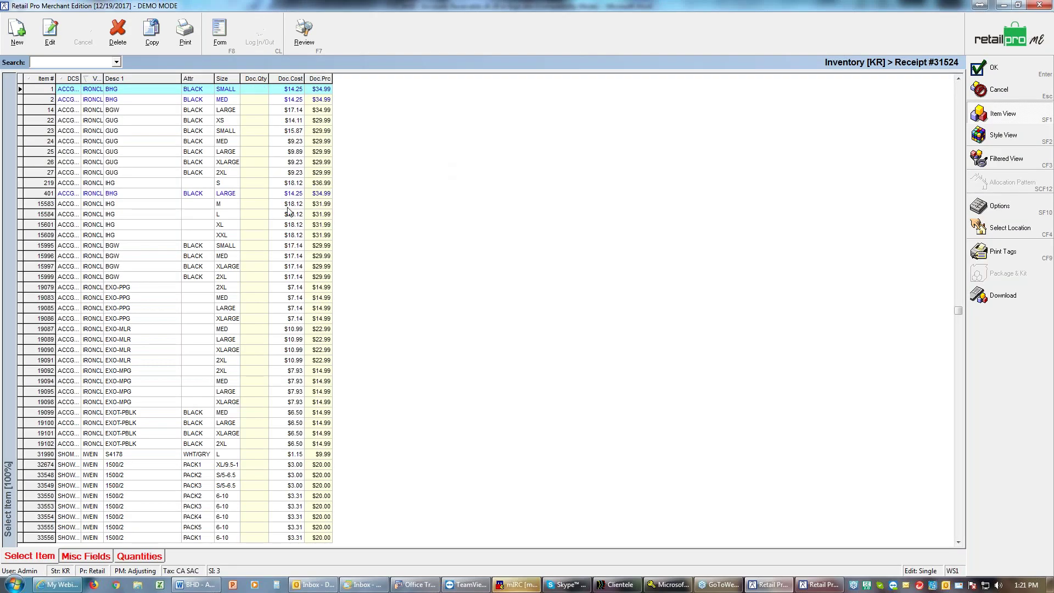
pyautogui.click(250, 153)
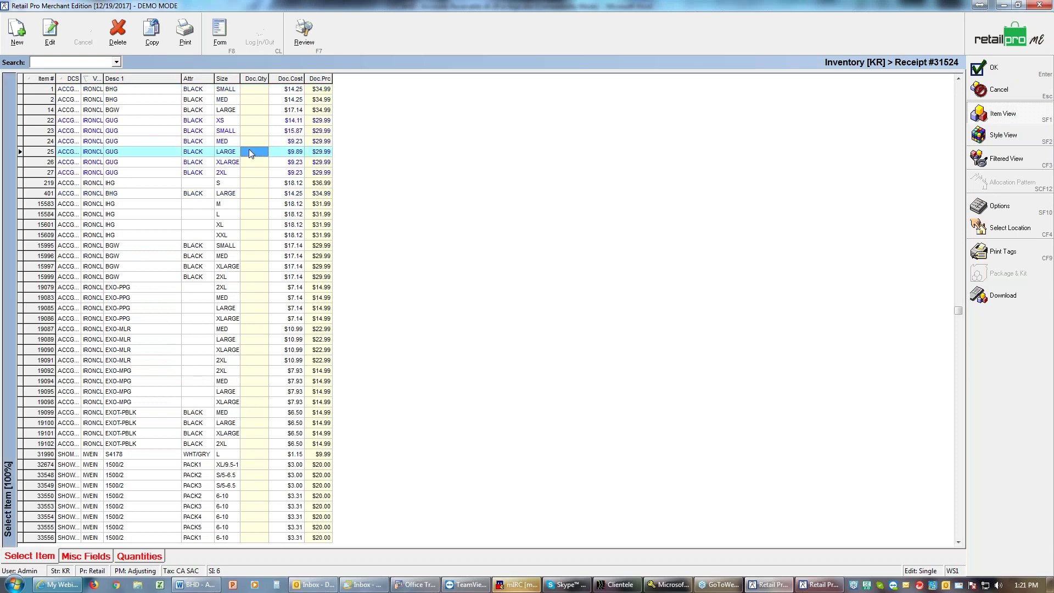
pyautogui.write('1')
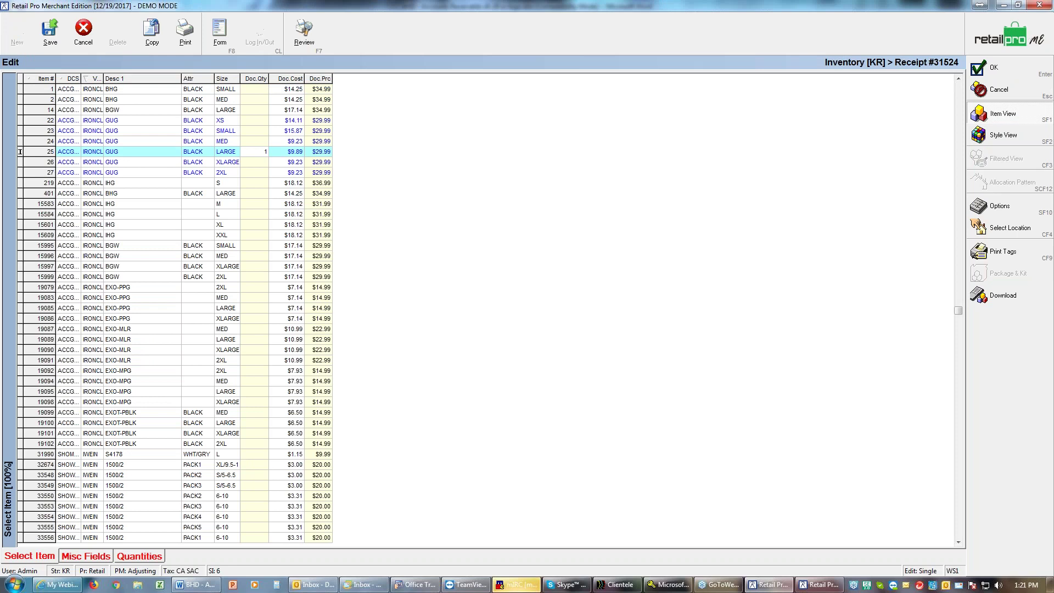
pyautogui.press('Down')
pyautogui.press('Down')
pyautogui.press('Down')
pyautogui.press('Down')
pyautogui.press('Down')
pyautogui.press('Down')
pyautogui.press('Down')
pyautogui.press('Down')
pyautogui.press('Down')
pyautogui.press('Down')
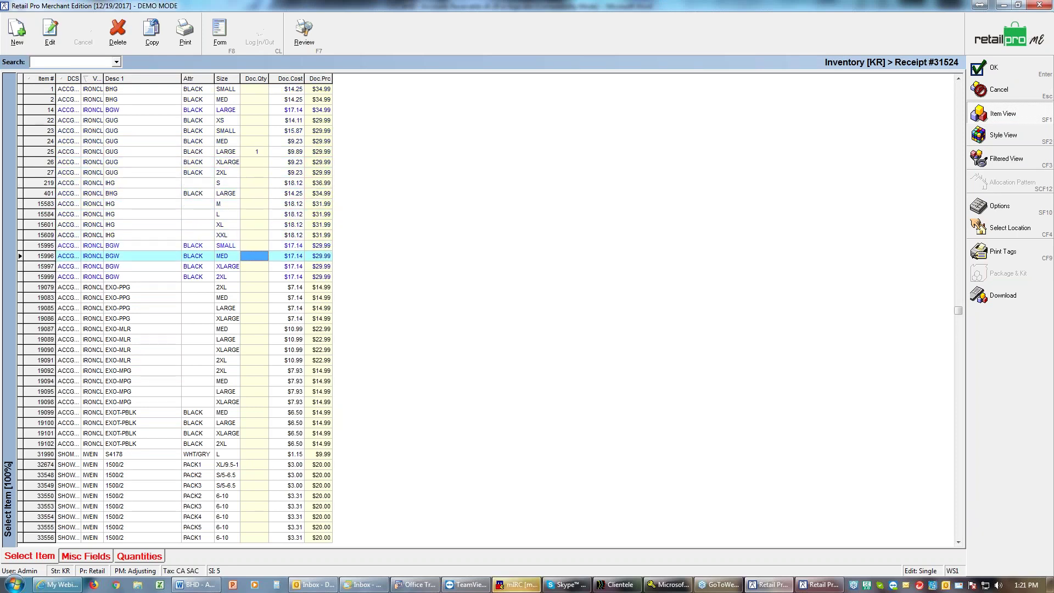
pyautogui.press('Down')
pyautogui.press('Down')
pyautogui.press('Down')
pyautogui.press('Down')
pyautogui.press('Down')
pyautogui.press('Down')
pyautogui.press('Down')
pyautogui.press('Down')
pyautogui.press('Down')
pyautogui.press('Down')
pyautogui.press('Down')
pyautogui.press('Down')
pyautogui.press('Down')
pyautogui.press('Down')
pyautogui.press('Down')
pyautogui.press('Down')
pyautogui.press('Down')
pyautogui.press('Down')
pyautogui.press('Down')
pyautogui.press('Down')
pyautogui.press('Down')
pyautogui.press('Down')
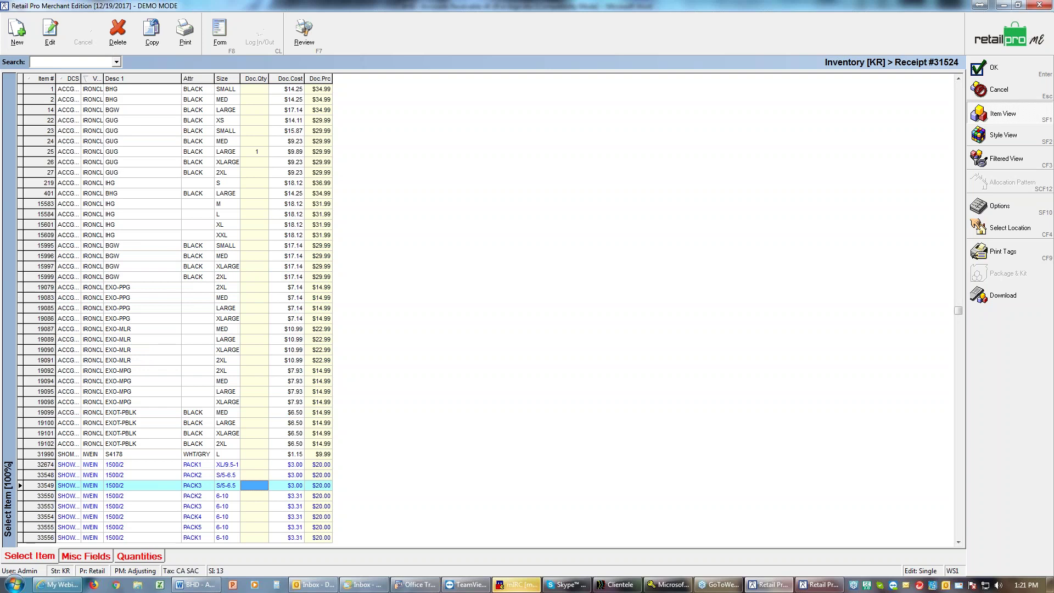
pyautogui.write('1')
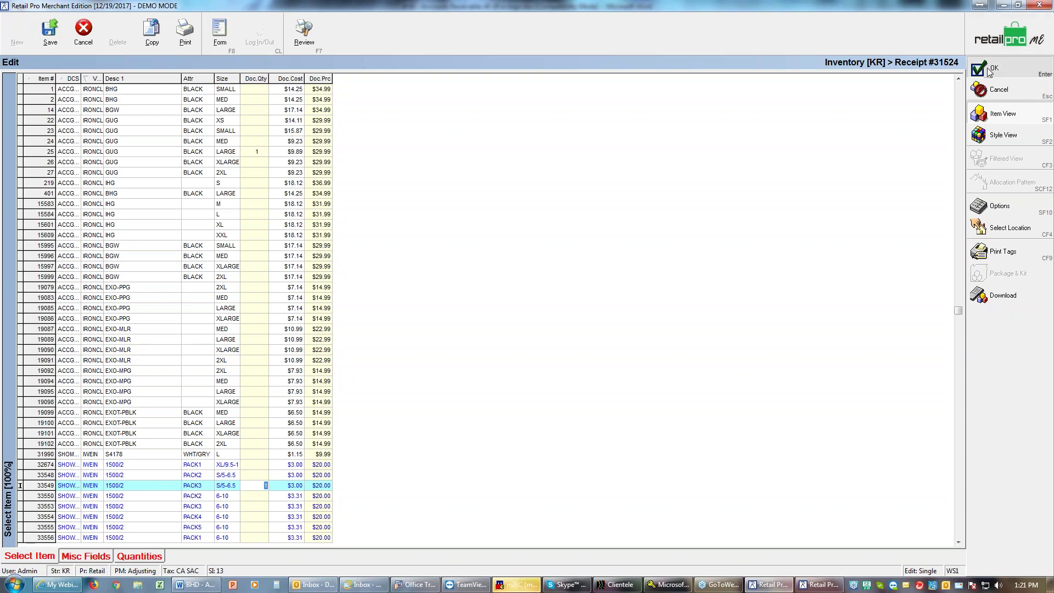
pyautogui.click(990, 72)
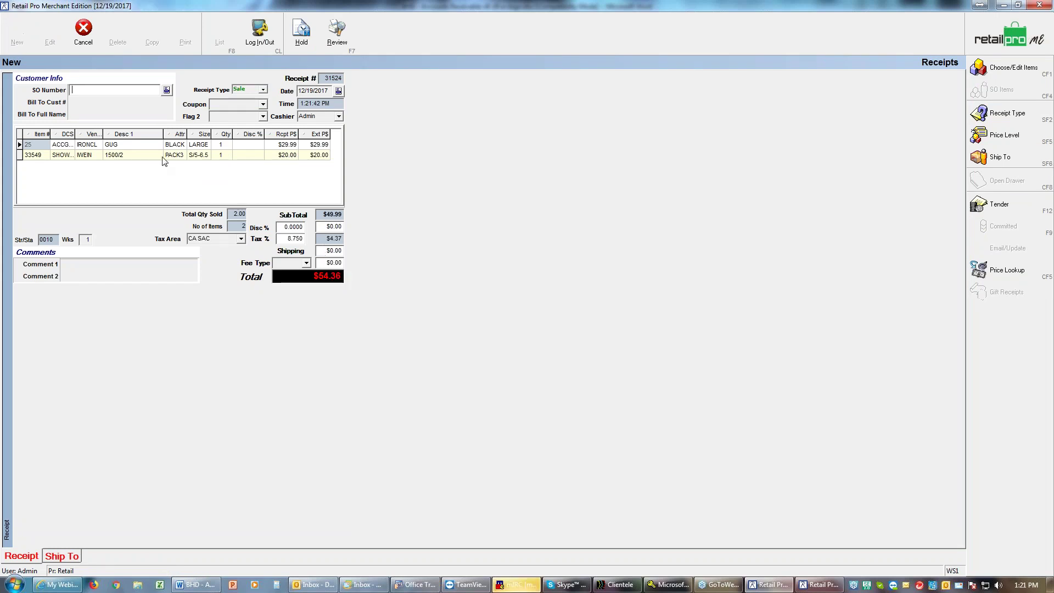
pyautogui.click(131, 103)
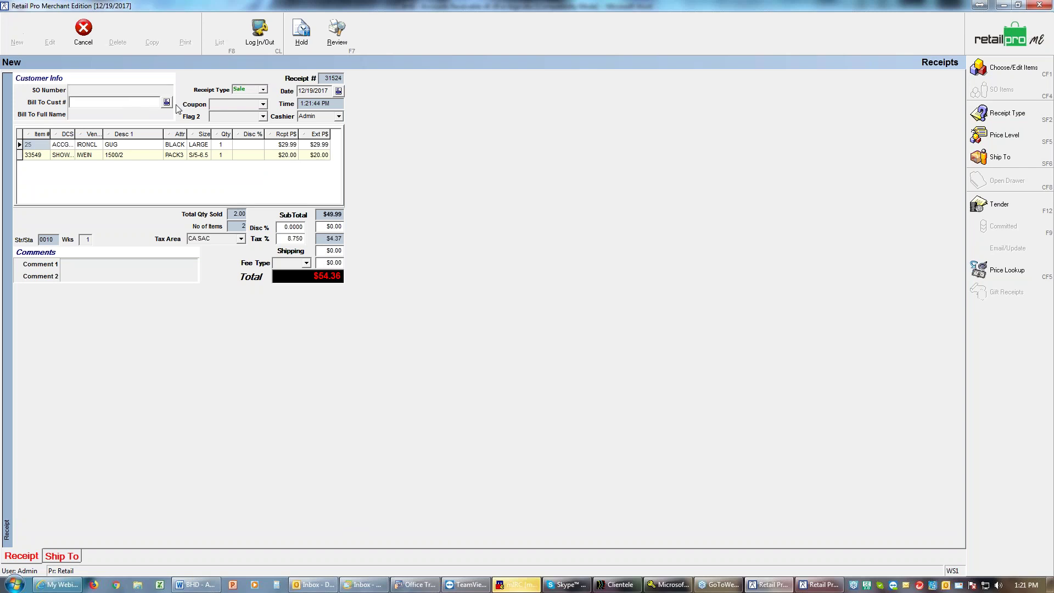
# Attach the customer found by searching 'F' to receipt #31524 and go to tender
pyautogui.click(167, 103)
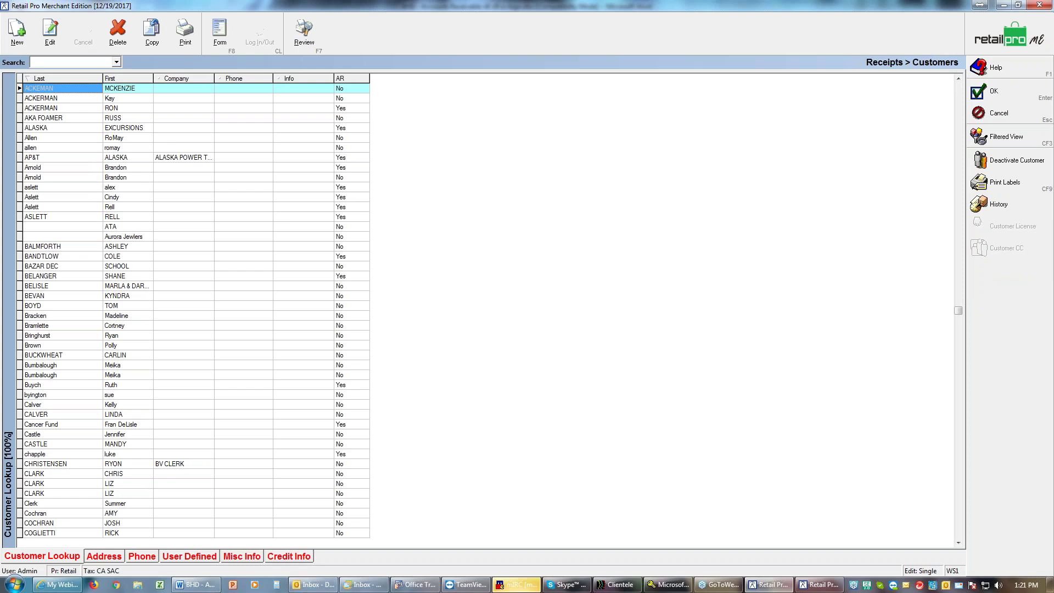
pyautogui.write('FR')
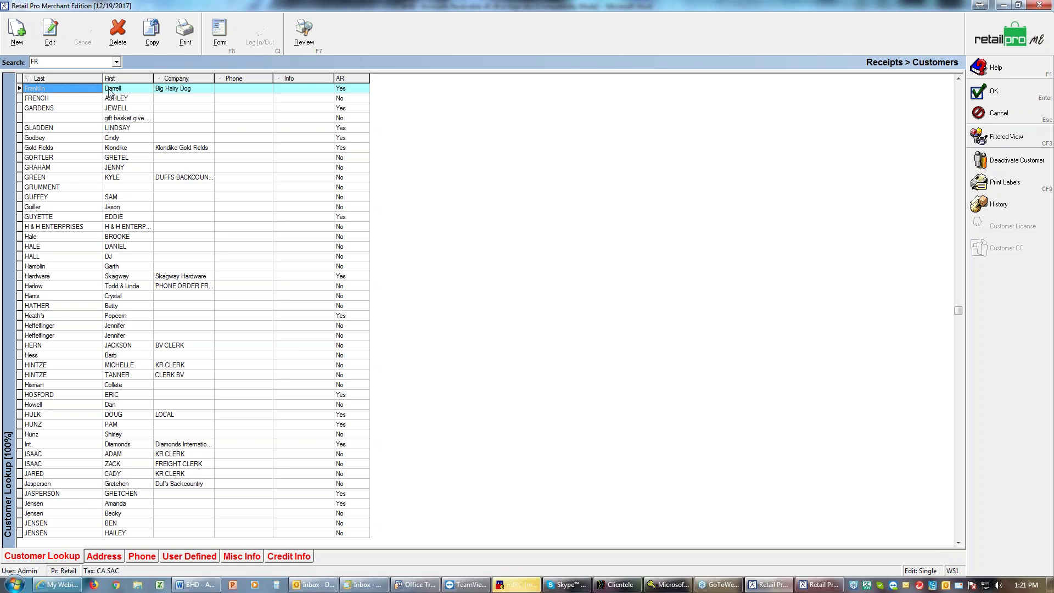
pyautogui.click(985, 93)
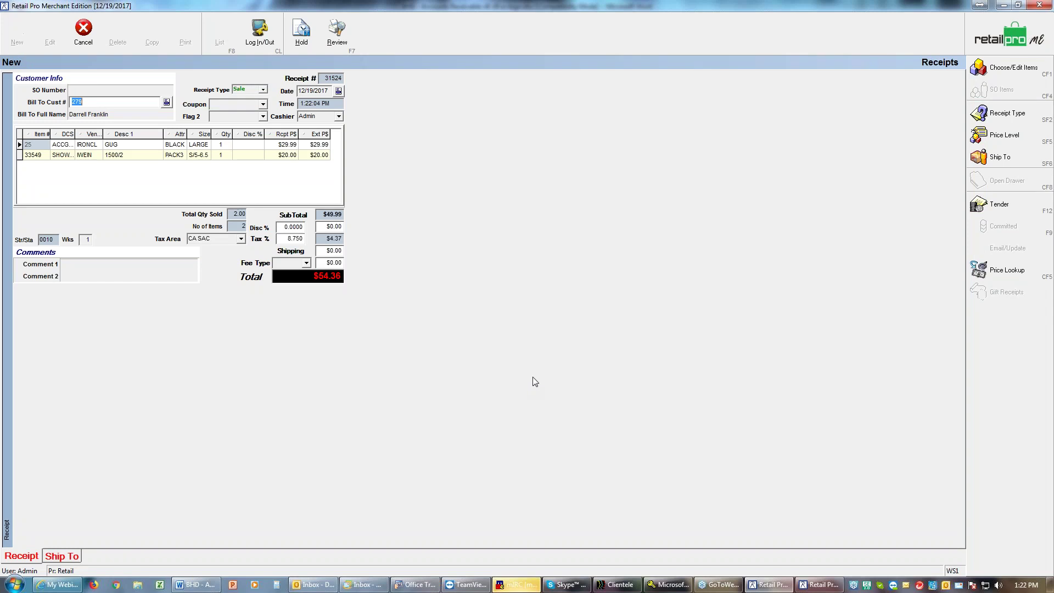
pyautogui.click(979, 207)
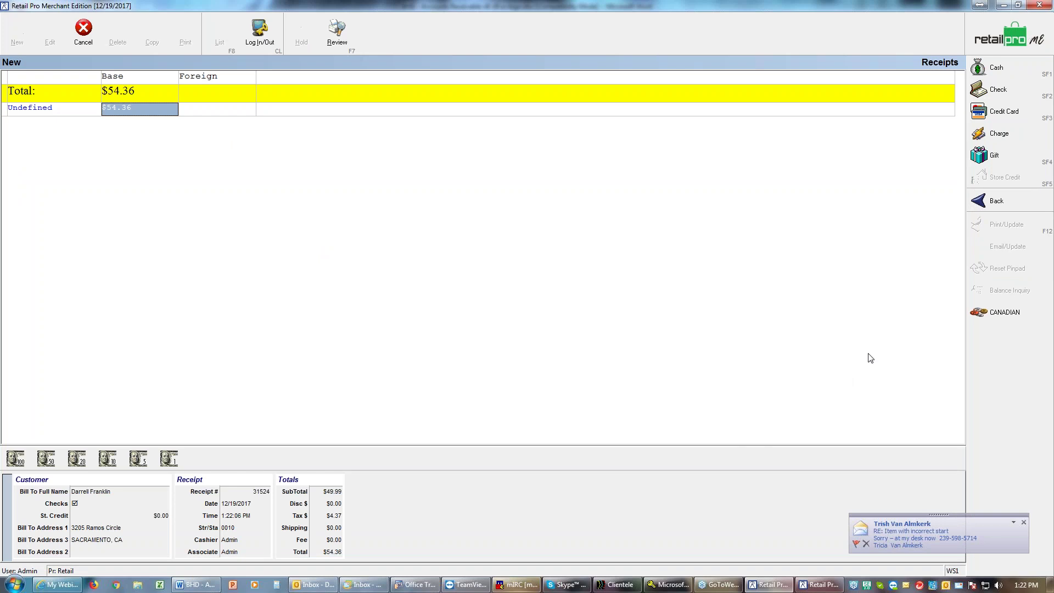
# Charge the $54.36 to the customer's account on Net 30 terms and update the receipt
pyautogui.click(997, 134)
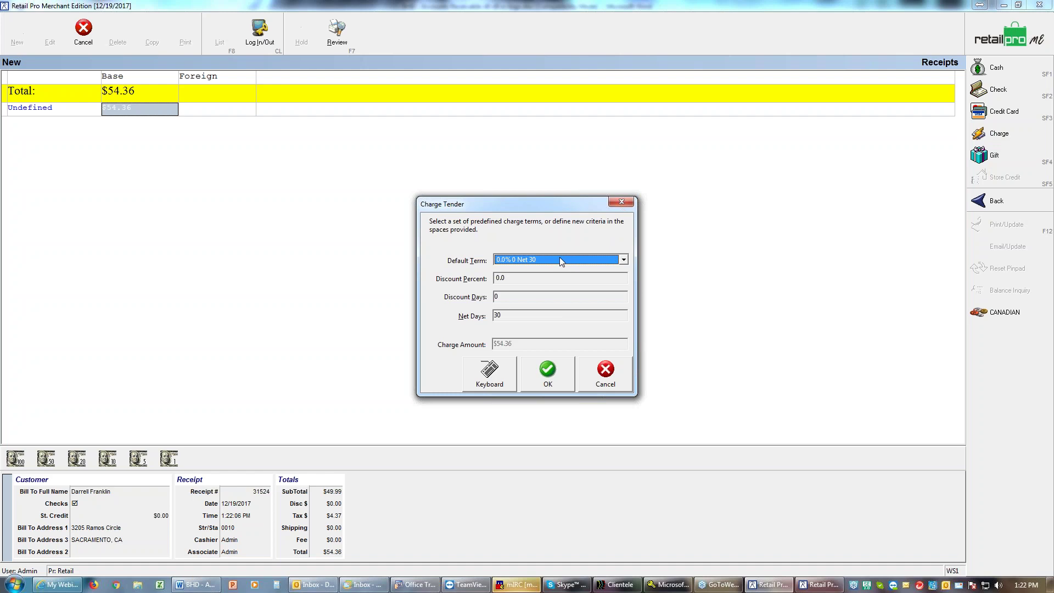
pyautogui.click(552, 378)
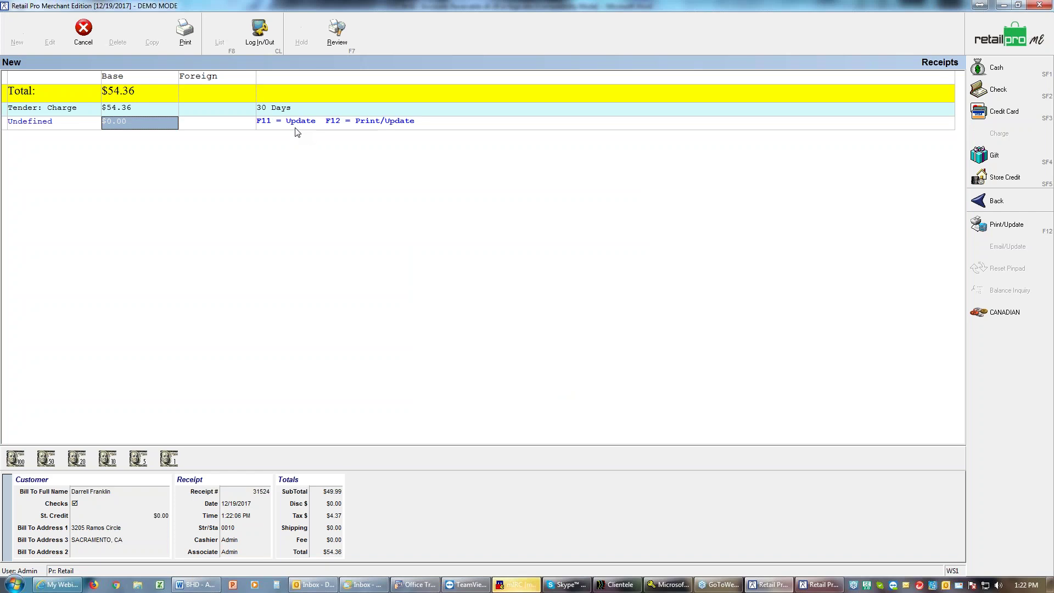
pyautogui.press('F11')
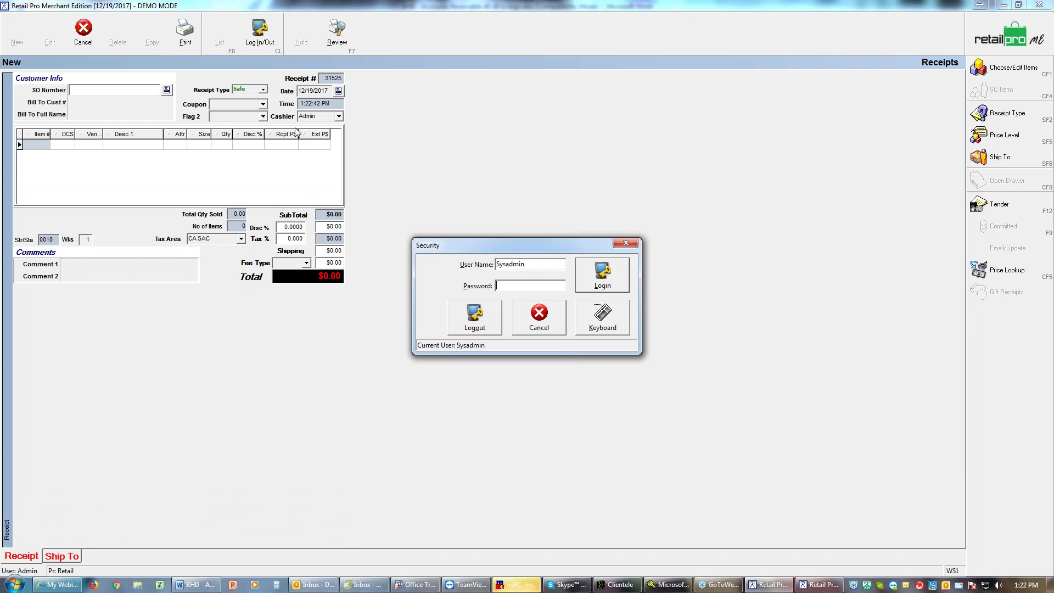
# Log back in as Sysadmin and start entering the customer's name as bill-to on receipt #31525
pyautogui.write('******')
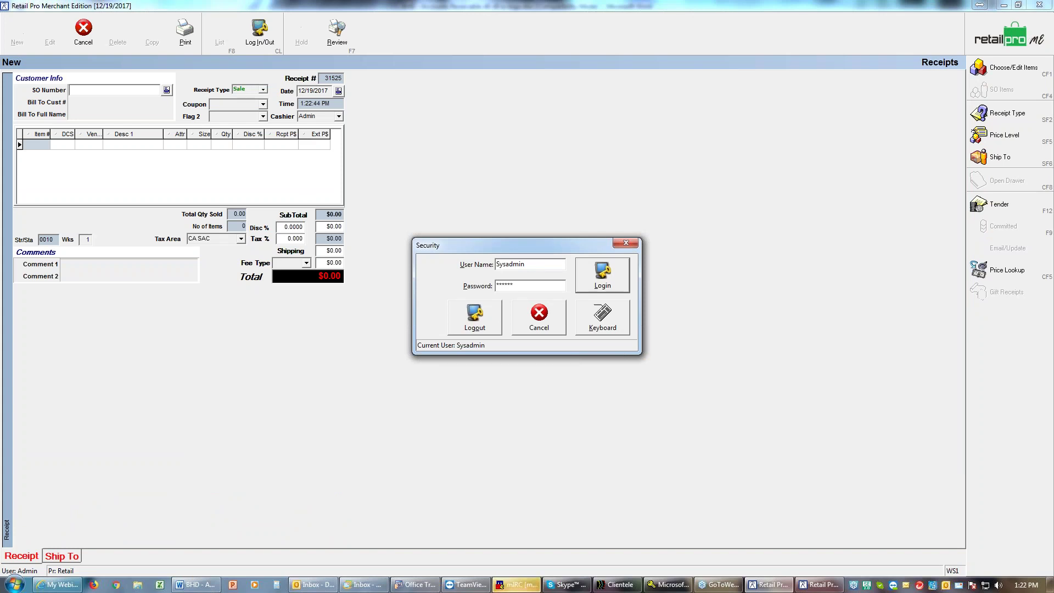
pyautogui.press('Return')
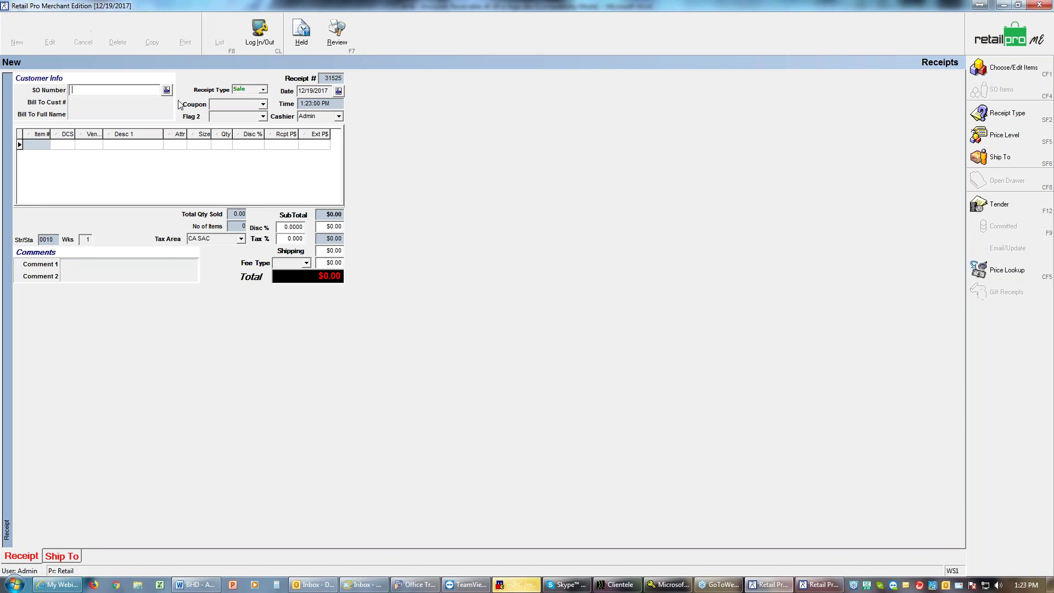
pyautogui.press('Tab')
pyautogui.write('fr')
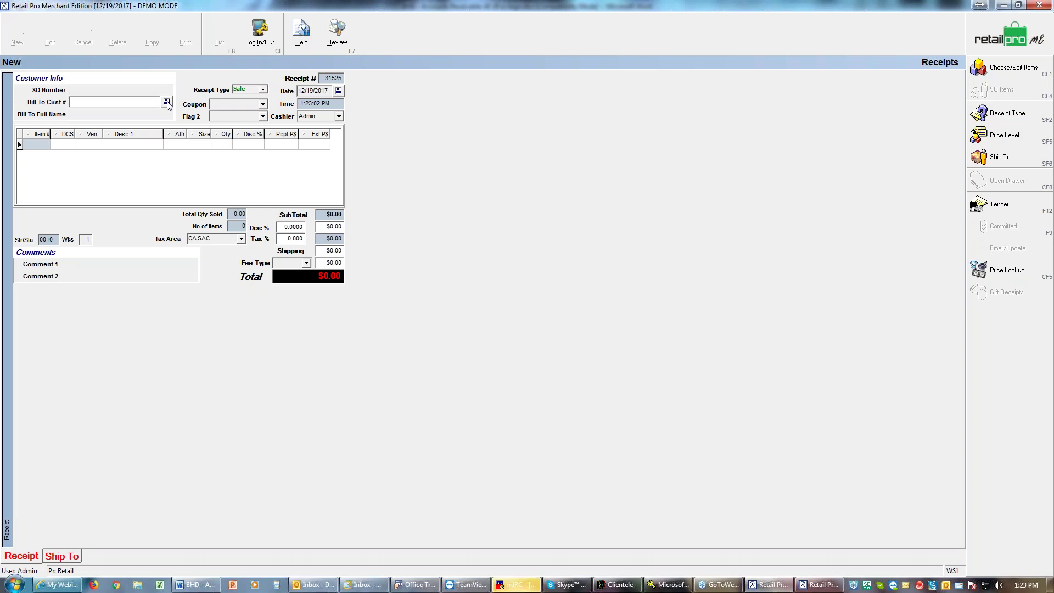
pyautogui.write('a')
# Bill receipt #31525 to the same customer and enter a 50.00 fee amount
pyautogui.press('Return')
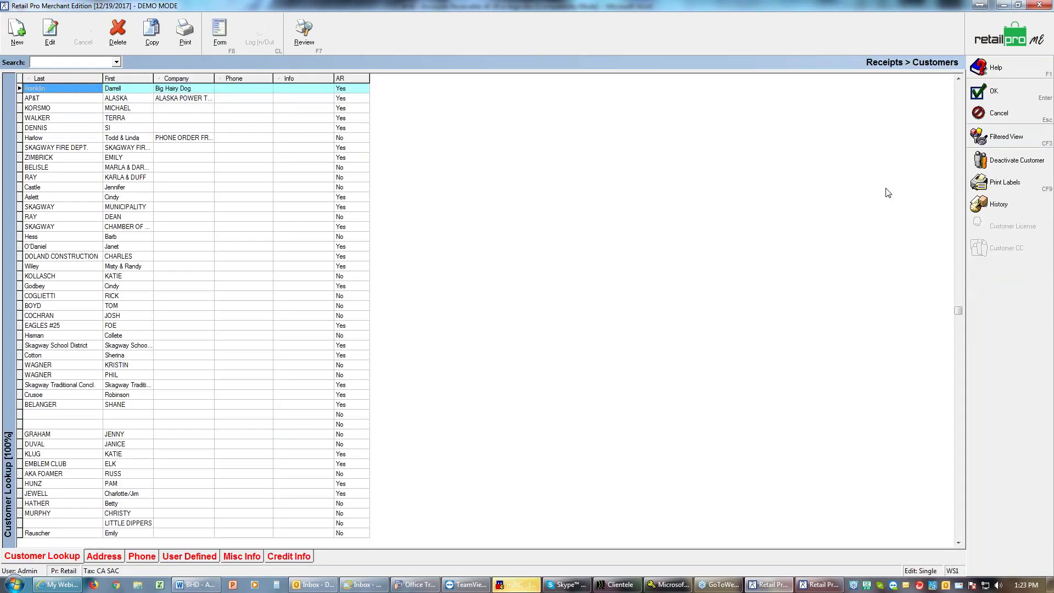
pyautogui.click(994, 92)
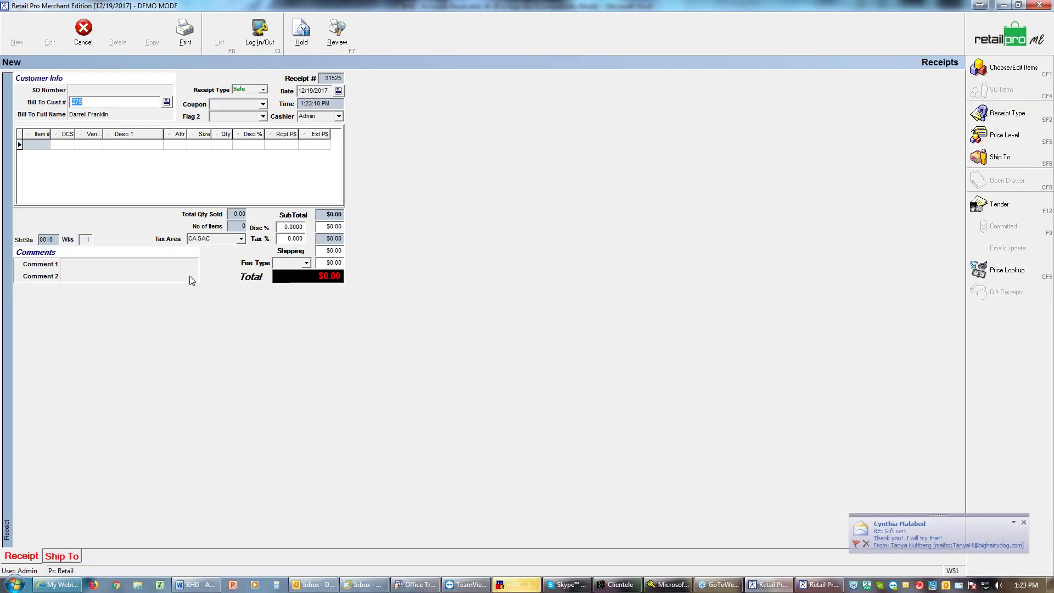
pyautogui.click(320, 263)
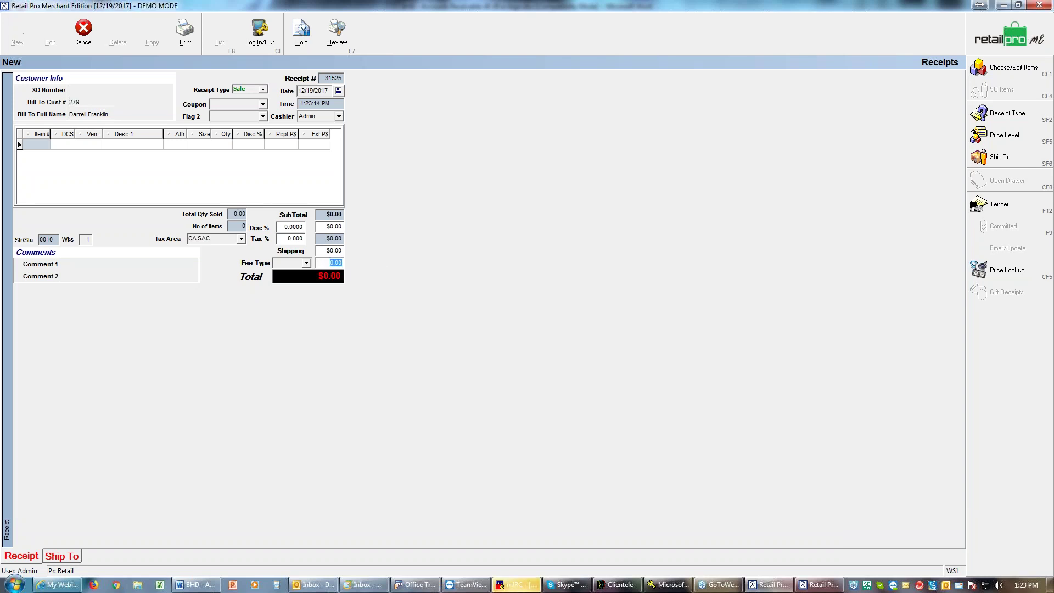
pyautogui.write('50')
pyautogui.press('Tab')
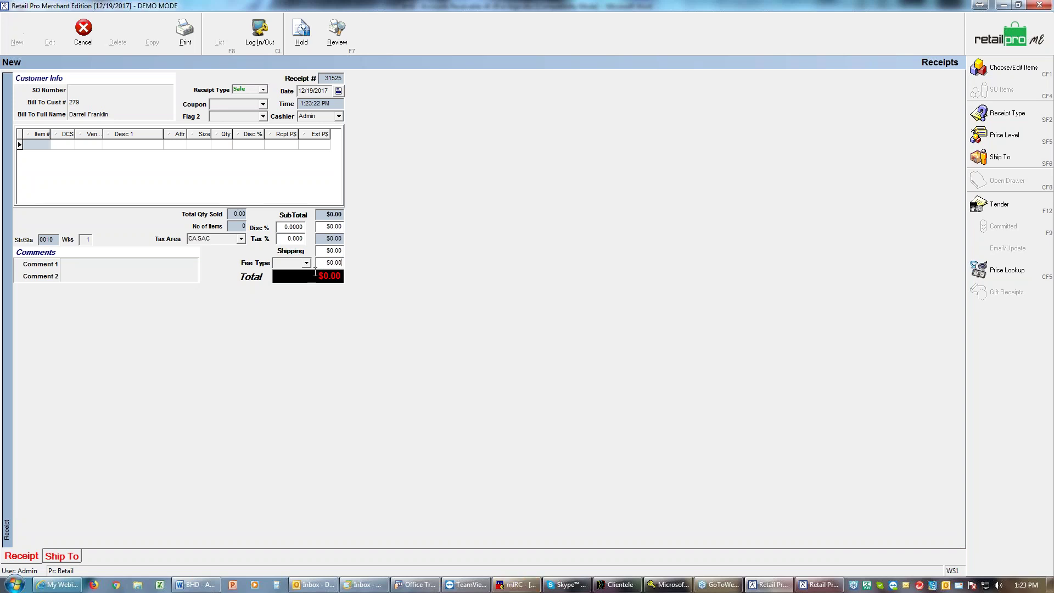
# Set the fee type to POA (payment on account)
pyautogui.click(306, 265)
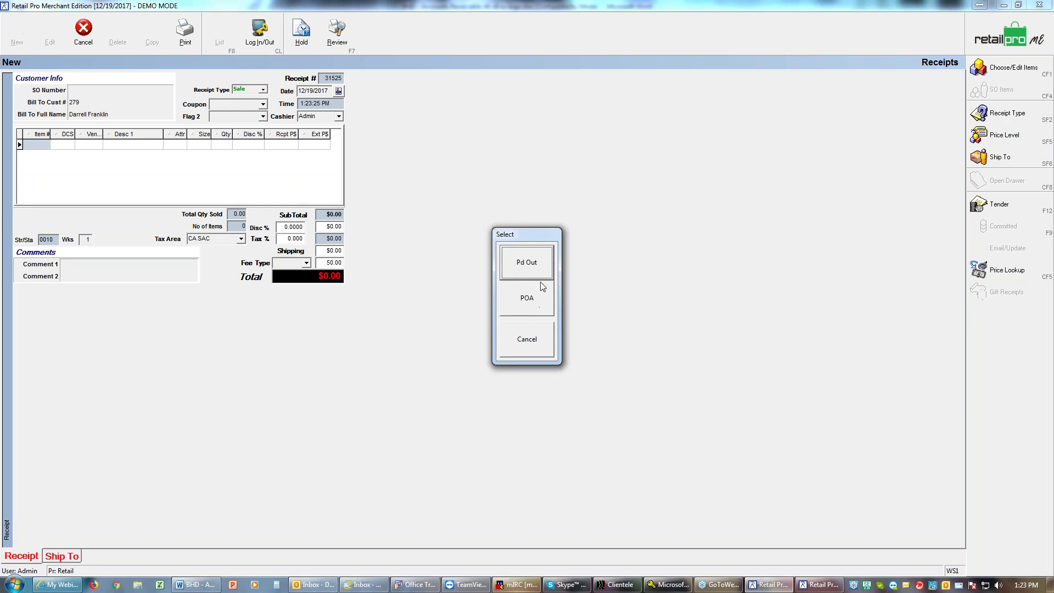
pyautogui.click(536, 302)
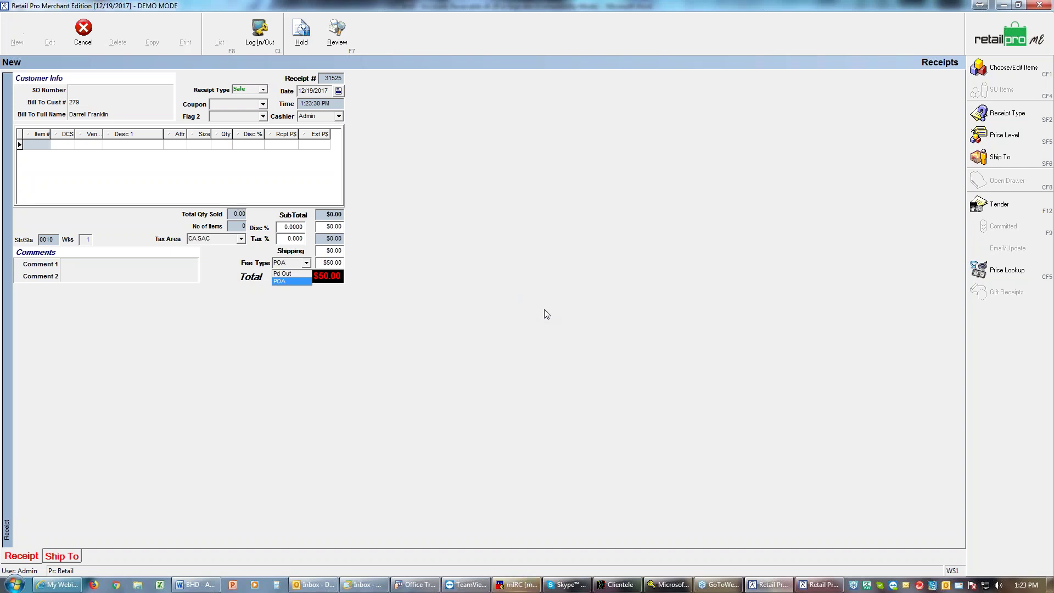
pyautogui.click(294, 280)
# Tender the $50.00 POA in cash and update receipt #31525
pyautogui.click(1011, 205)
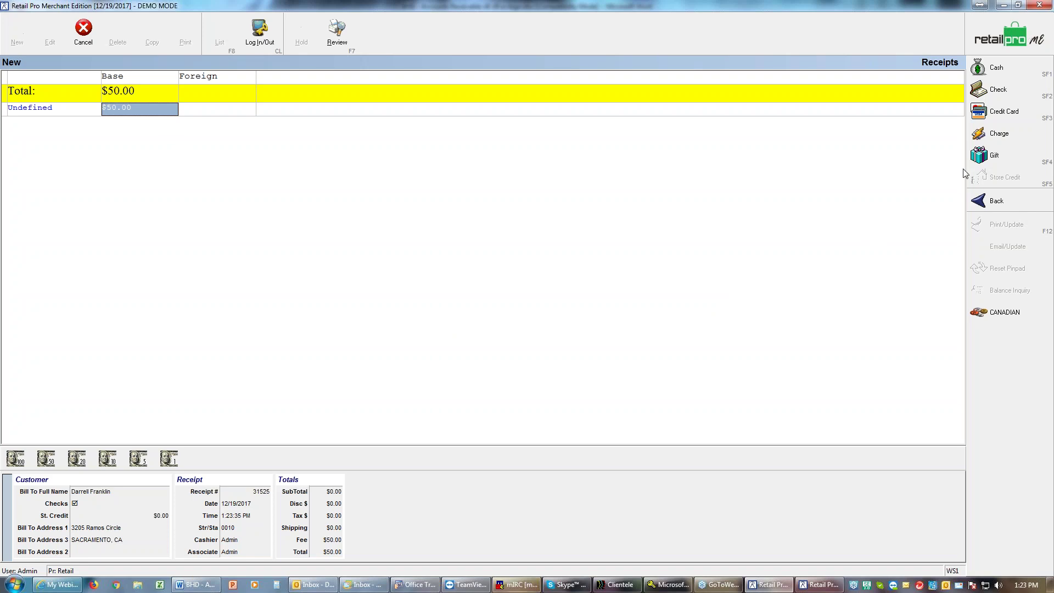
pyautogui.click(977, 67)
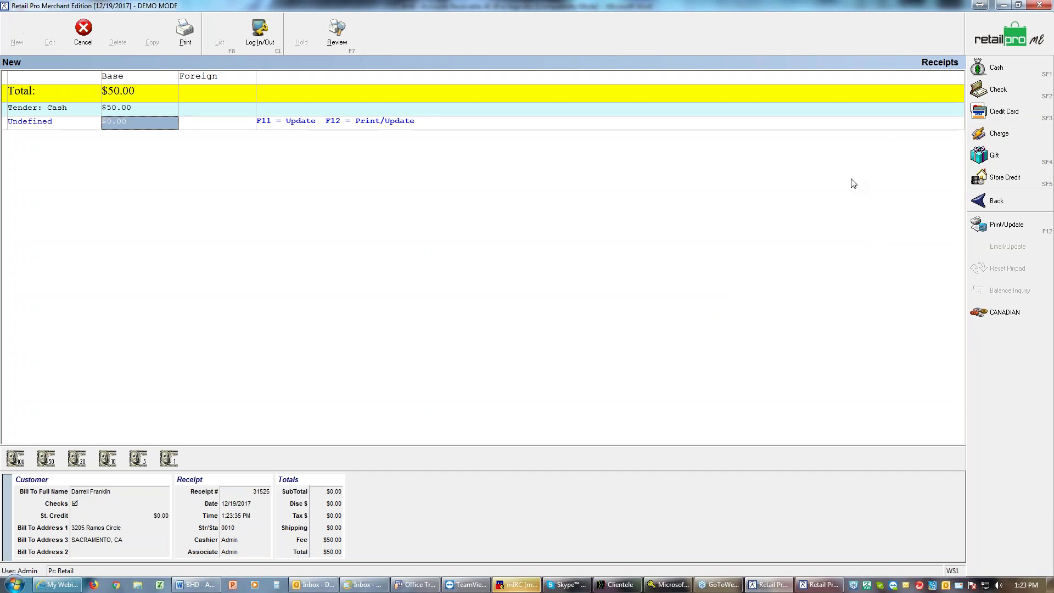
pyautogui.write('50')
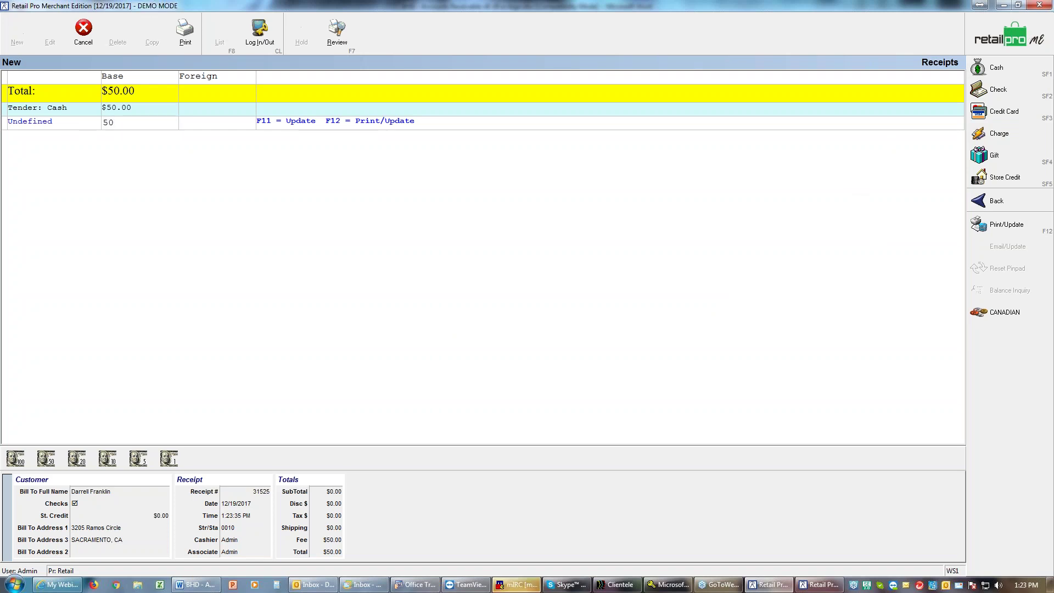
pyautogui.write('.')
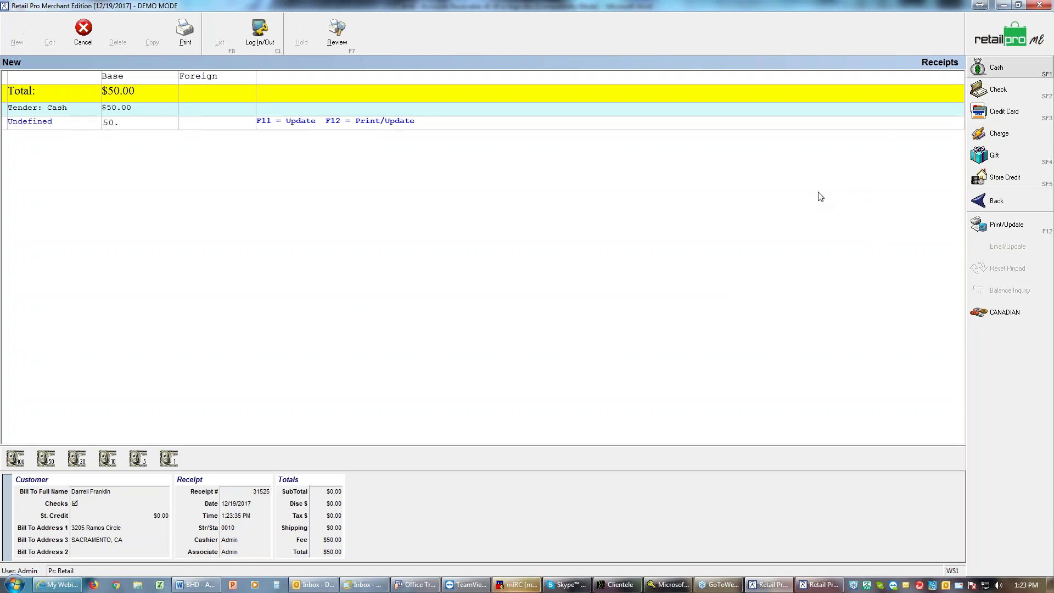
pyautogui.press('Return')
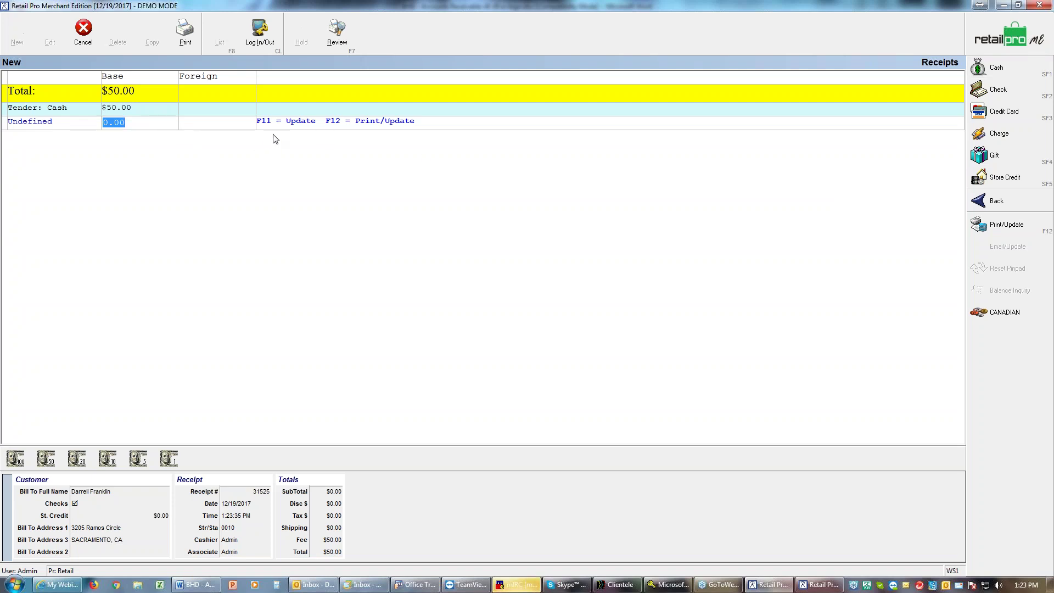
pyautogui.press('F11')
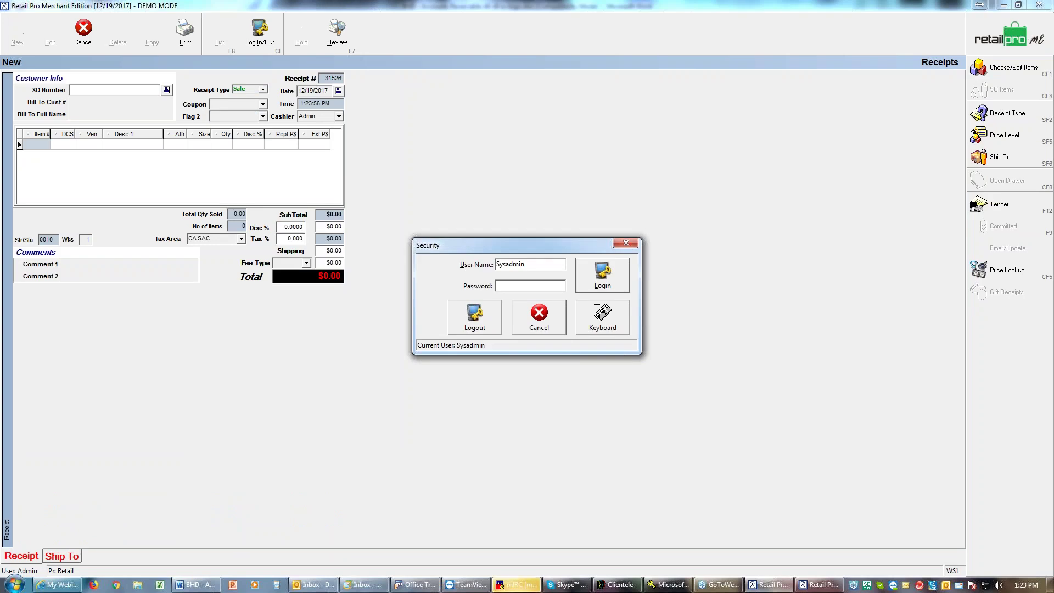
# Sign in as sysadmin, retrying after an Invalid Password error
pyautogui.moveTo(530, 268); pyautogui.dragTo(499, 265)
pyautogui.click(537, 282)
pyautogui.write('sysadmin')
pyautogui.click(594, 281)
pyautogui.click(545, 309)
pyautogui.write('sysadmin')
pyautogui.press('Tab')
pyautogui.write('*******')
pyautogui.press('Return')
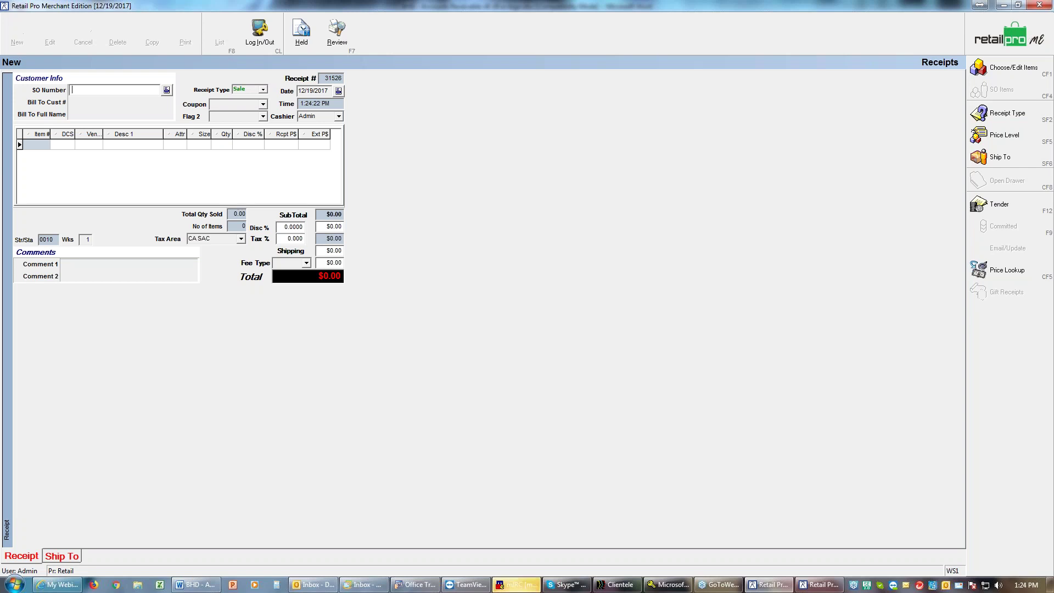
pyautogui.click(15, 586)
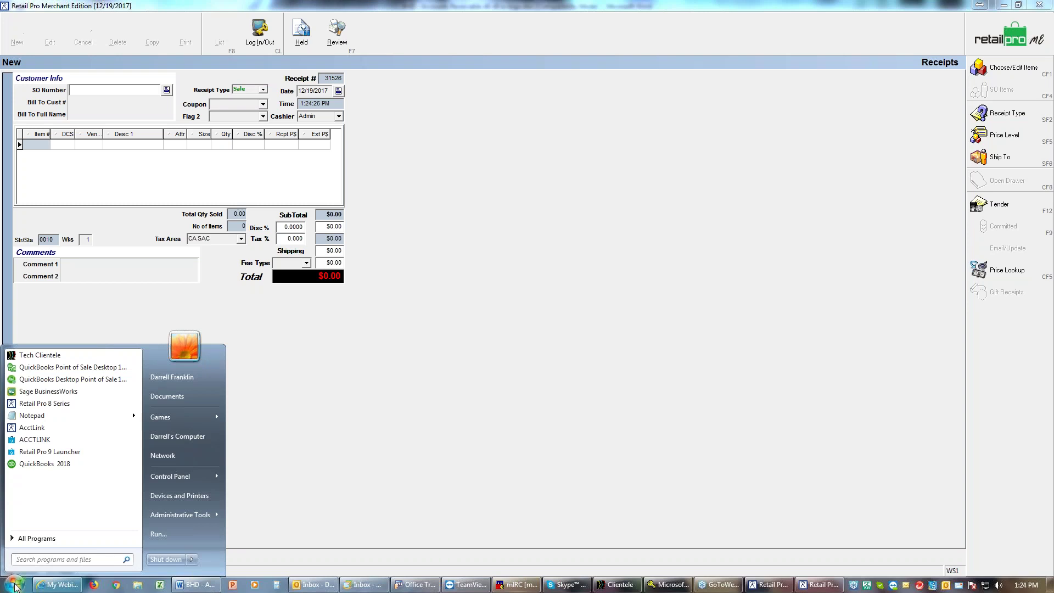
# Launch QuickBooks 2018 and switch to Retail Pro Accounting Link
pyautogui.click(38, 464)
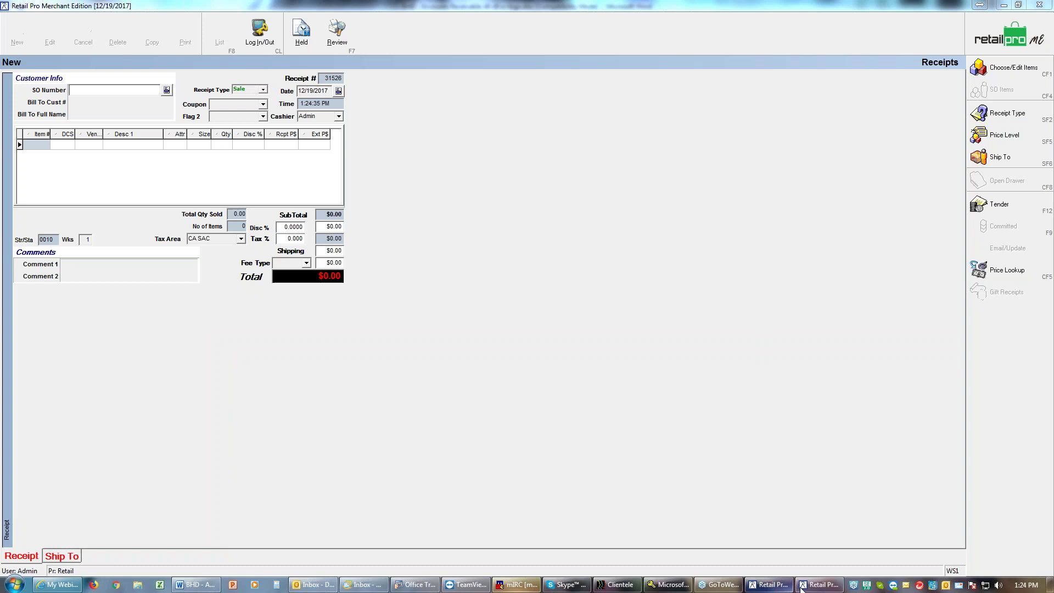
pyautogui.click(818, 584)
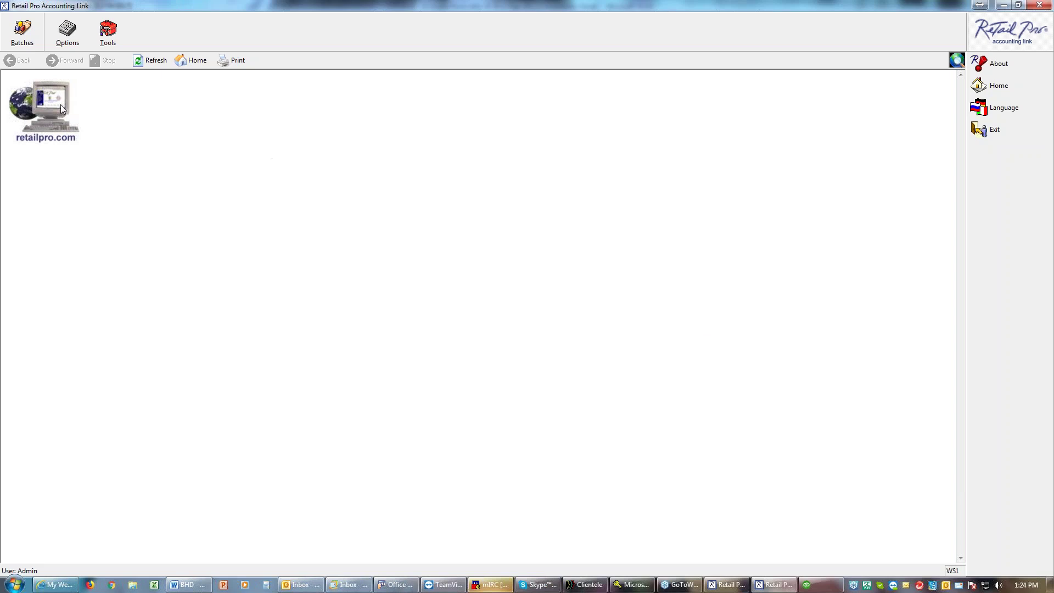
# Open the Receipts batches and start reading a new batch, proposing Receipts Marked - 004 - 12/19/2017
pyautogui.click(14, 35)
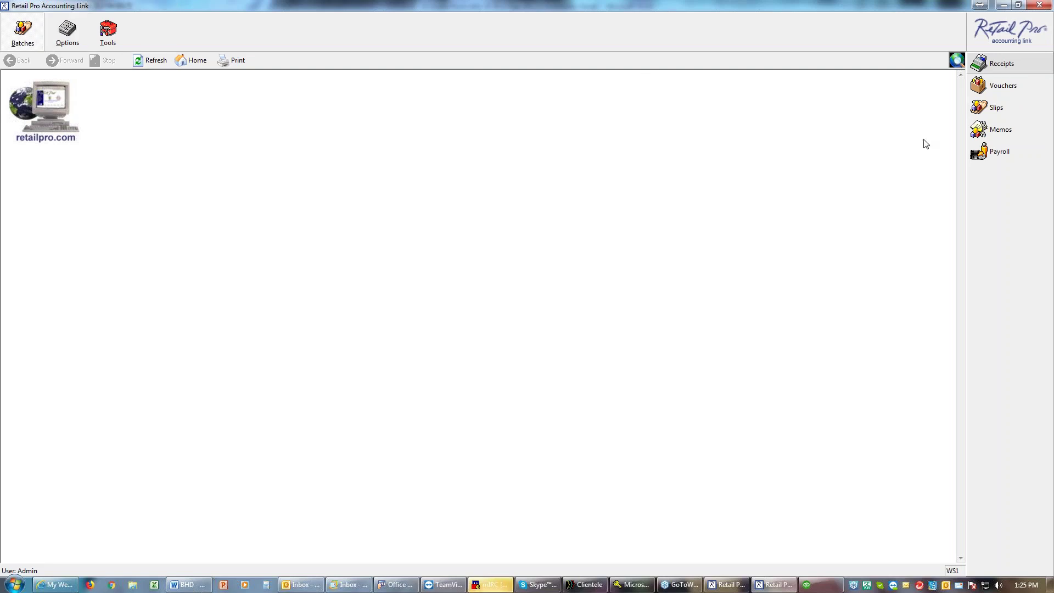
pyautogui.click(993, 66)
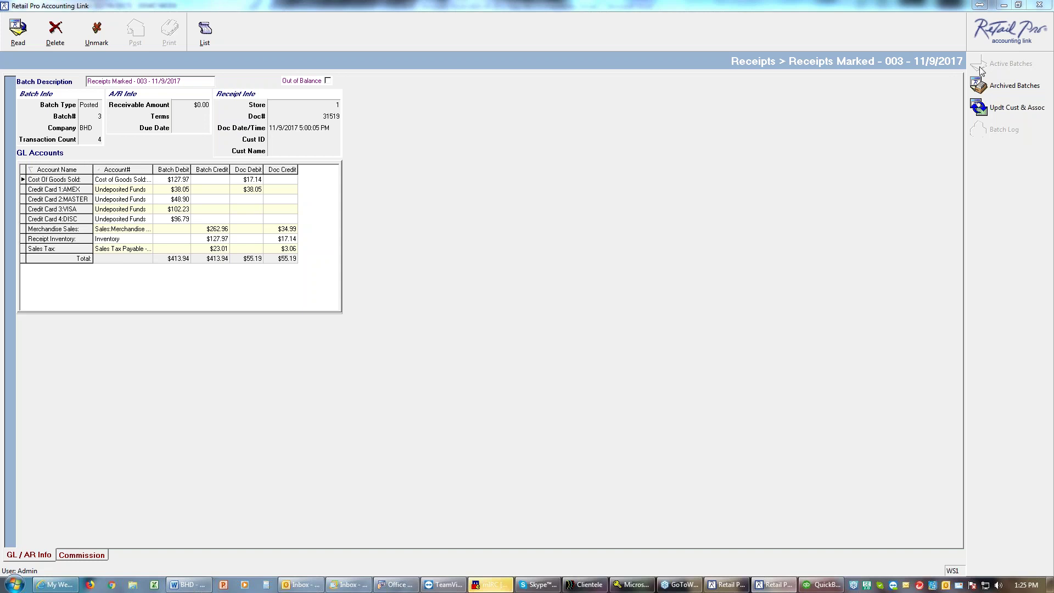
pyautogui.click(18, 33)
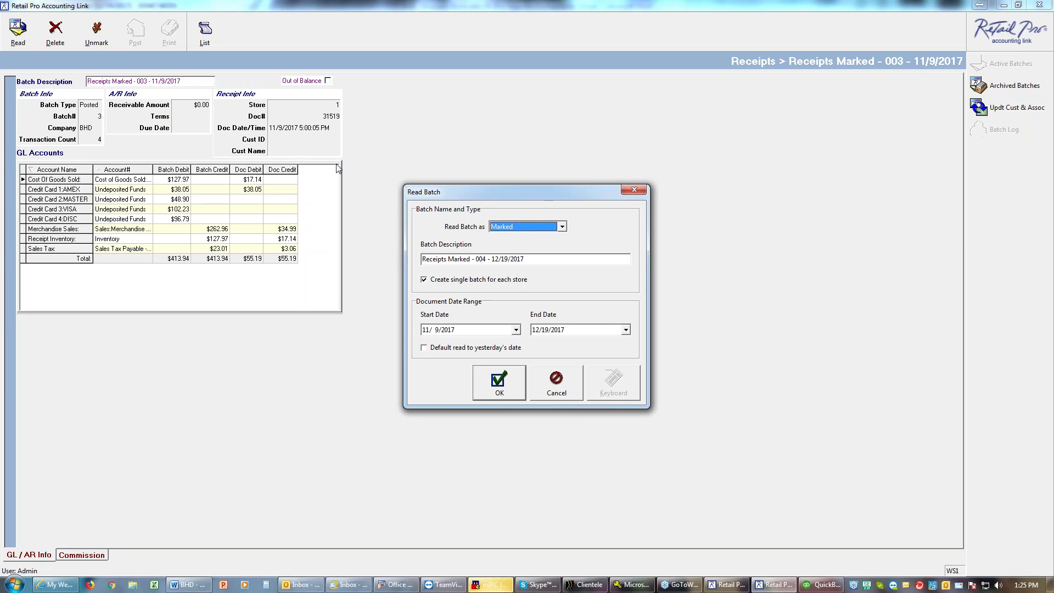
# Enter a December start date (121919) and read batch 4: 2 transactions balancing at $117.25
pyautogui.click(428, 331)
pyautogui.write('121')
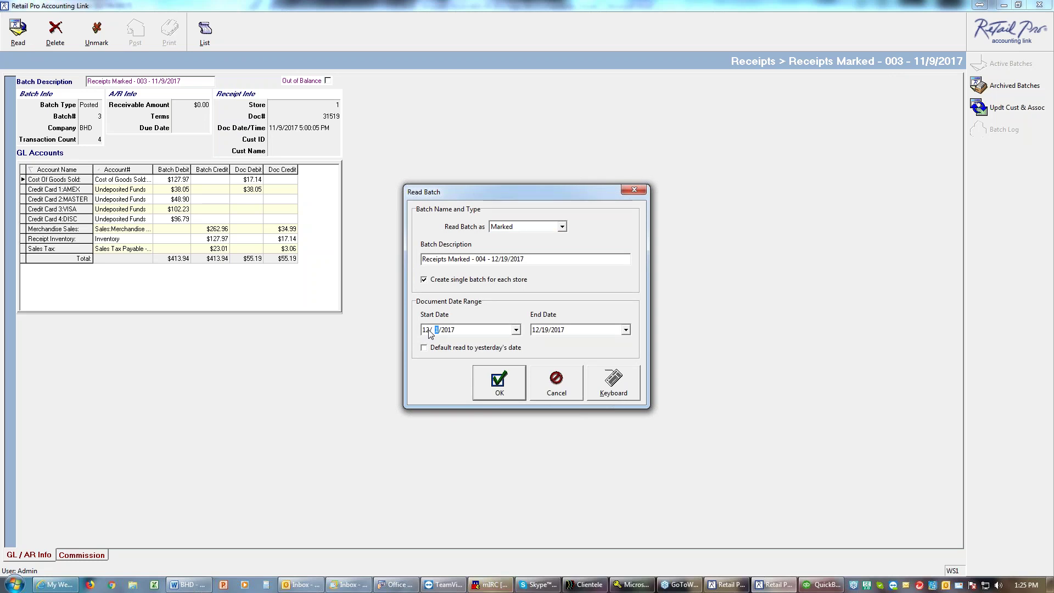
pyautogui.write('9')
pyautogui.write('1')
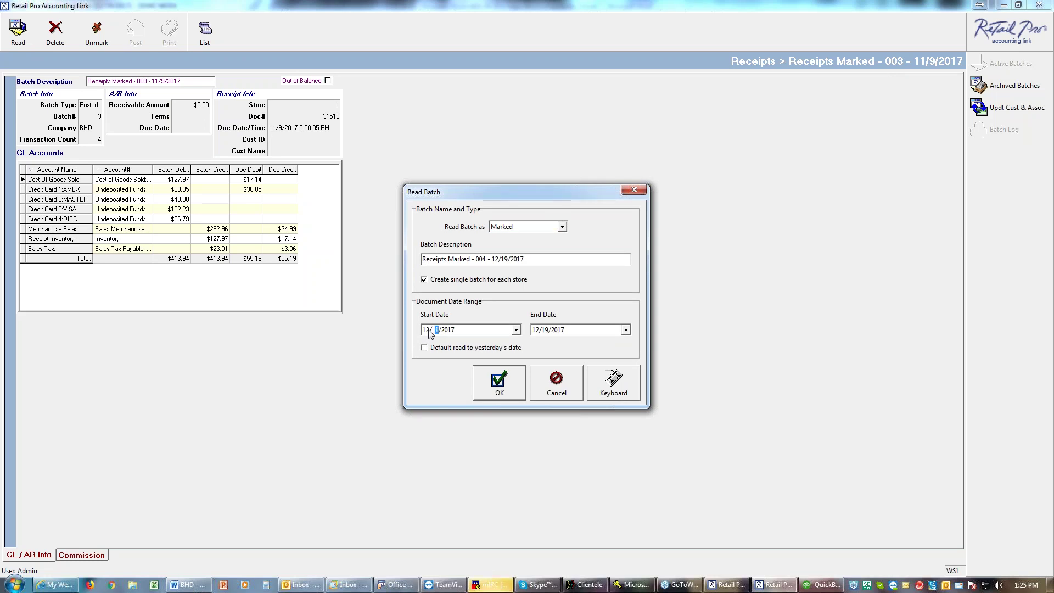
pyautogui.write('9')
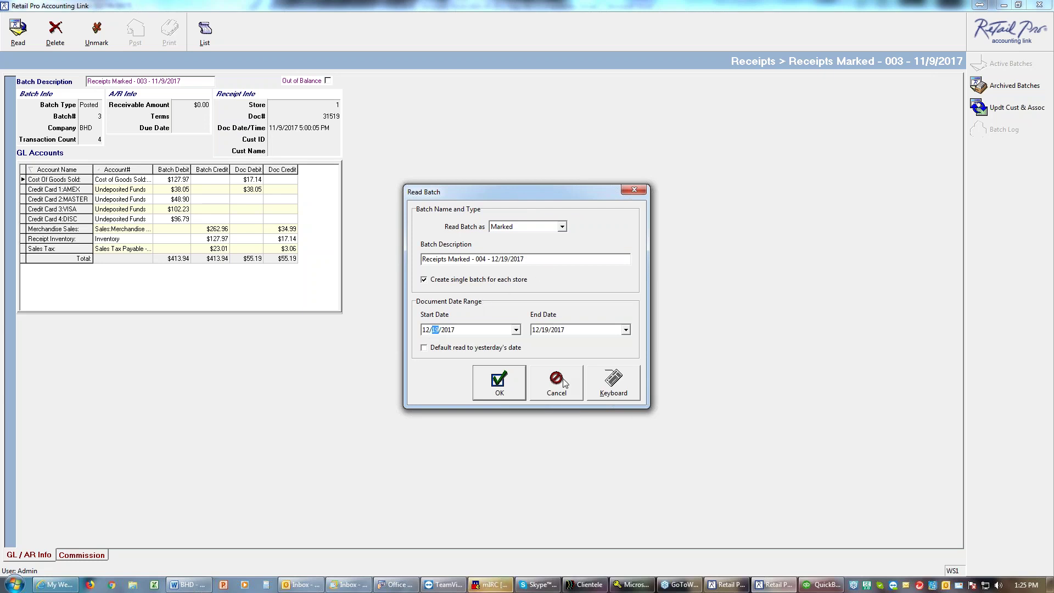
pyautogui.click(501, 391)
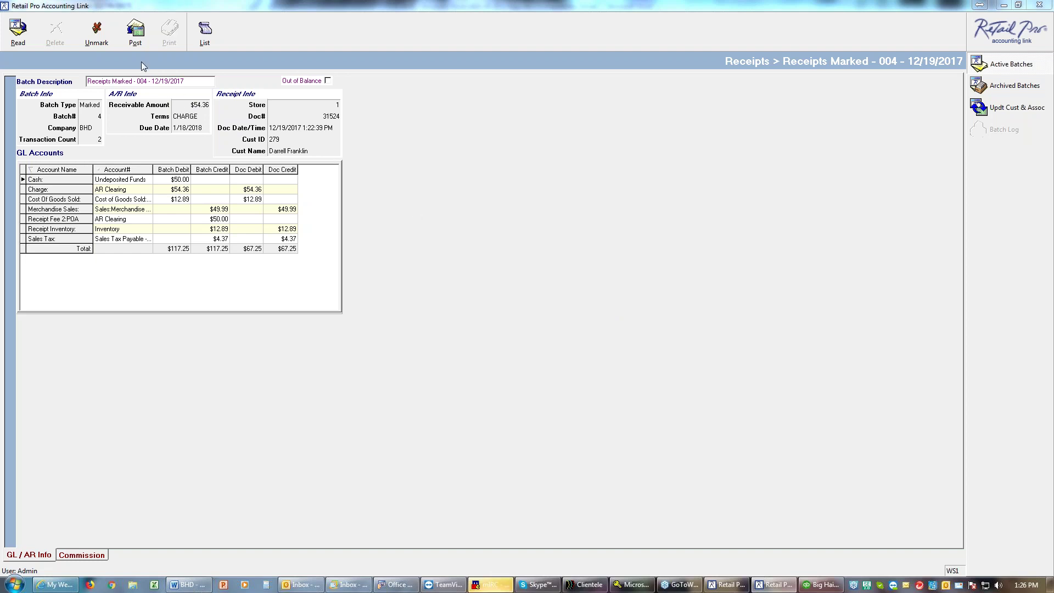
# Bring up posting for batch 4 with posting date 12/19/2017, accounts consolidated by Store
pyautogui.click(134, 35)
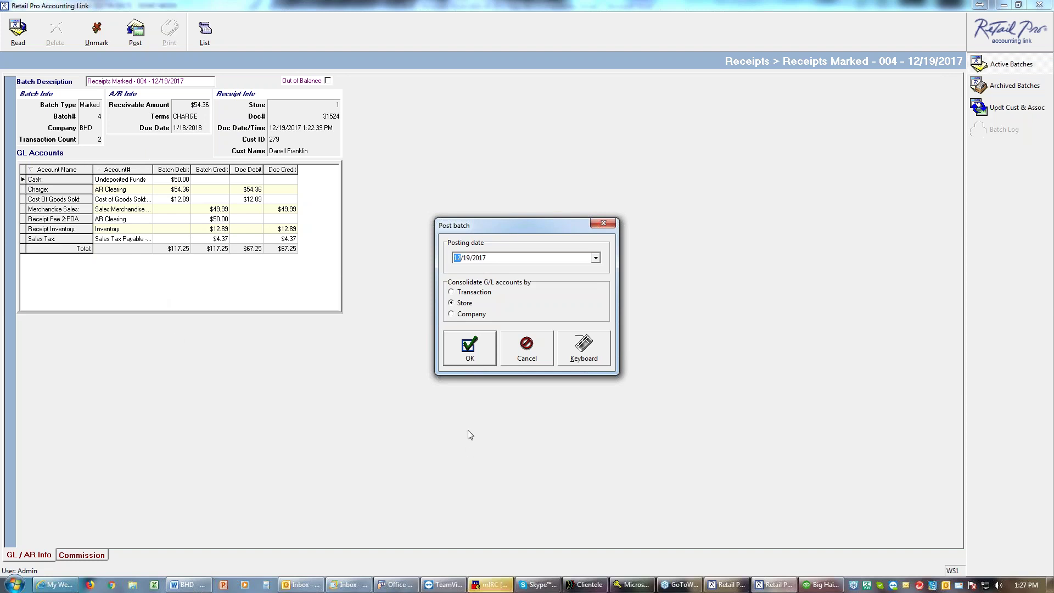
# Post the Receipts Marked - 004 batch and acknowledge the success message
pyautogui.click(471, 347)
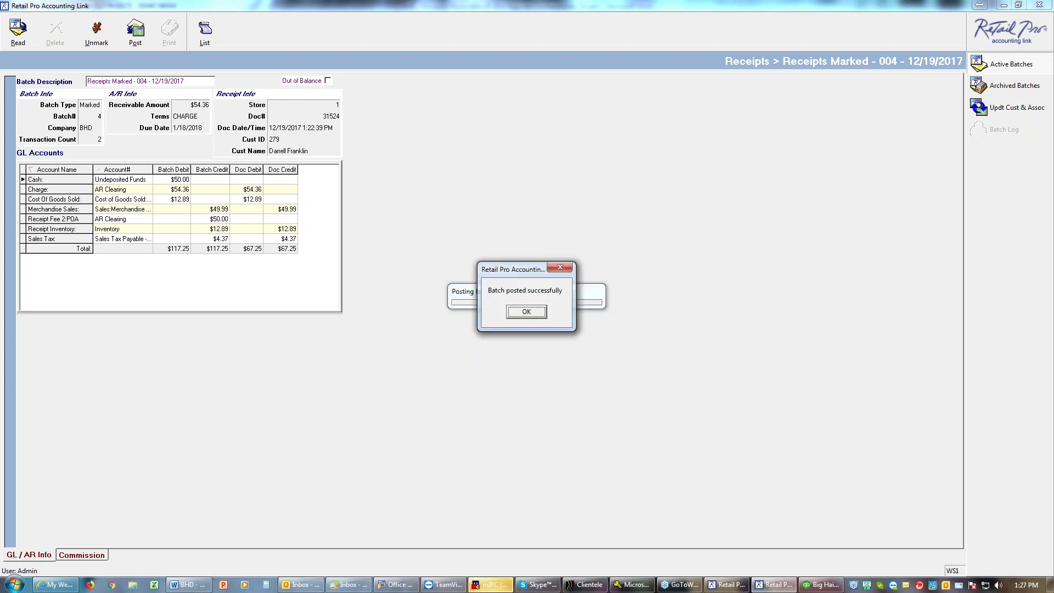
pyautogui.click(526, 312)
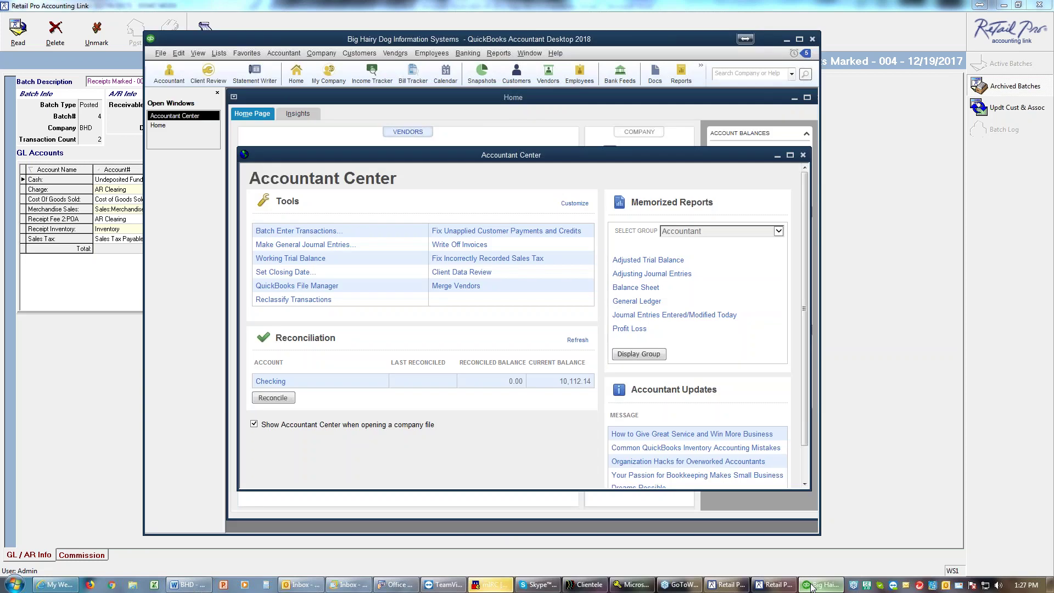
pyautogui.click(807, 586)
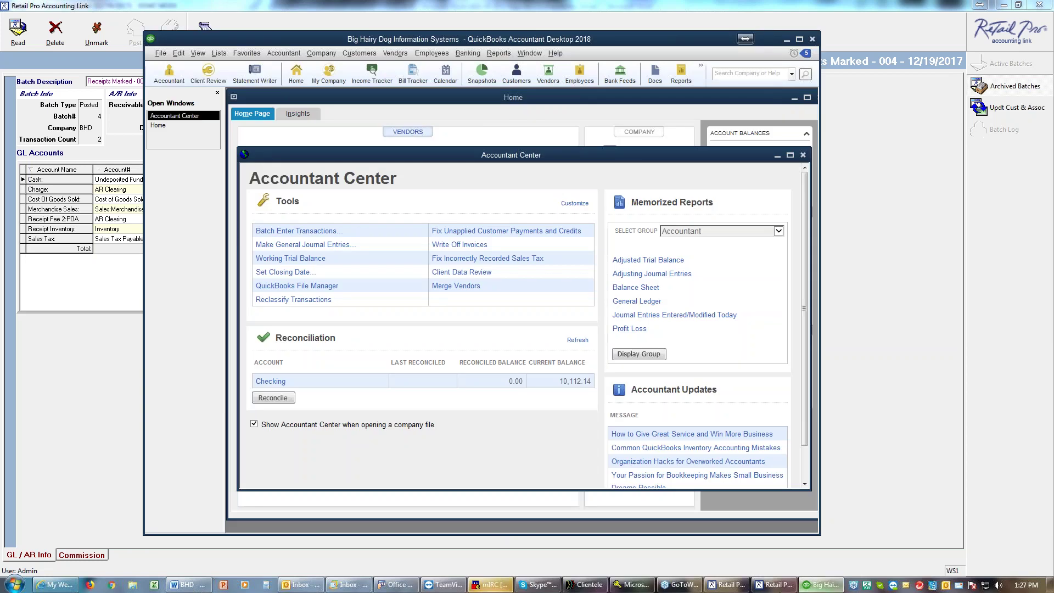
# Close the Accountant Center and start an IIF Files import from the QB Data folder
pyautogui.click(803, 156)
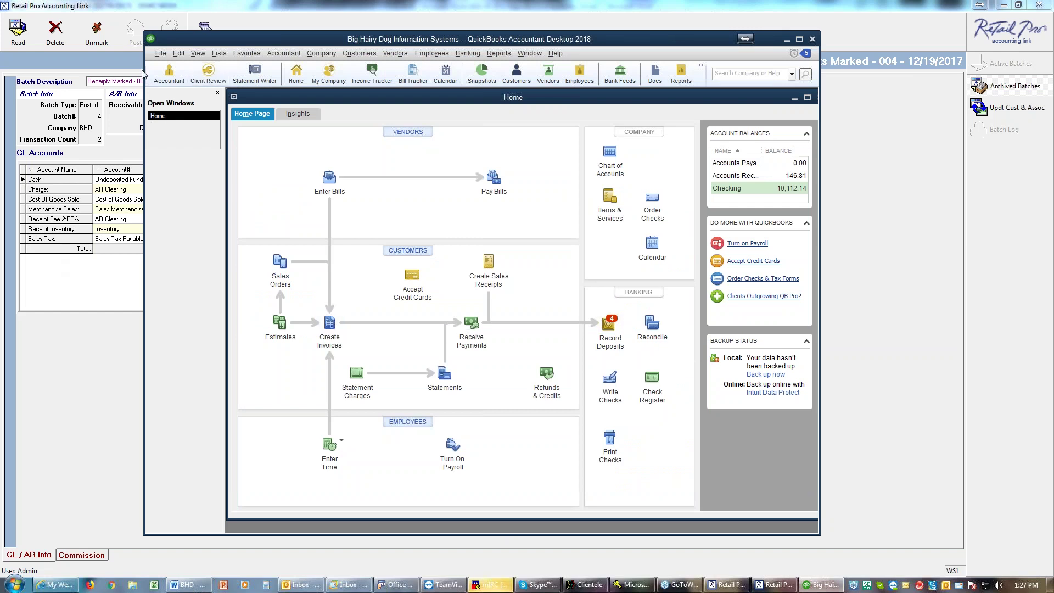
pyautogui.click(156, 53)
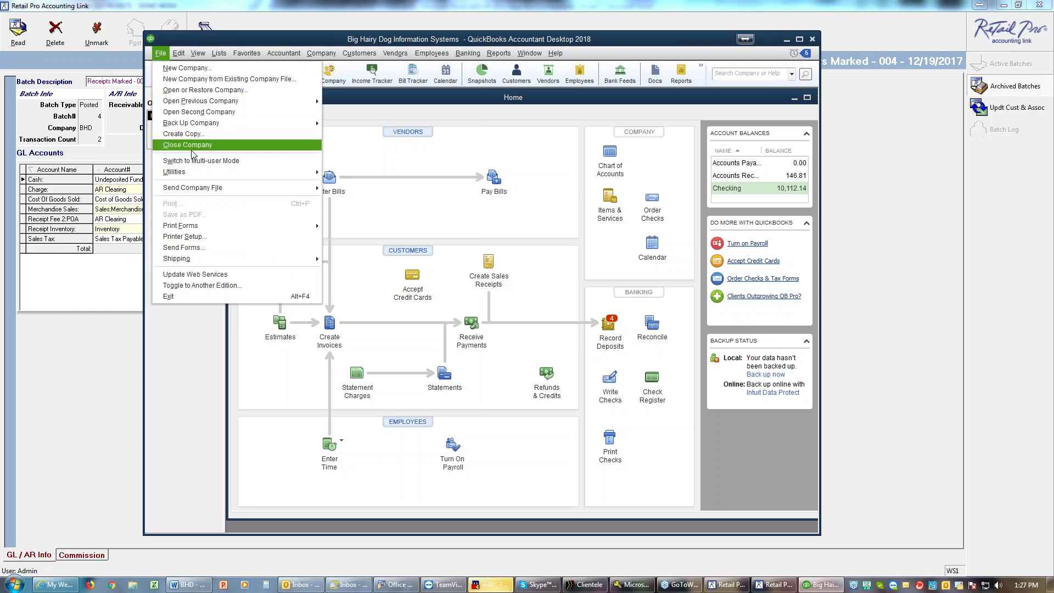
pyautogui.moveTo(193, 171)
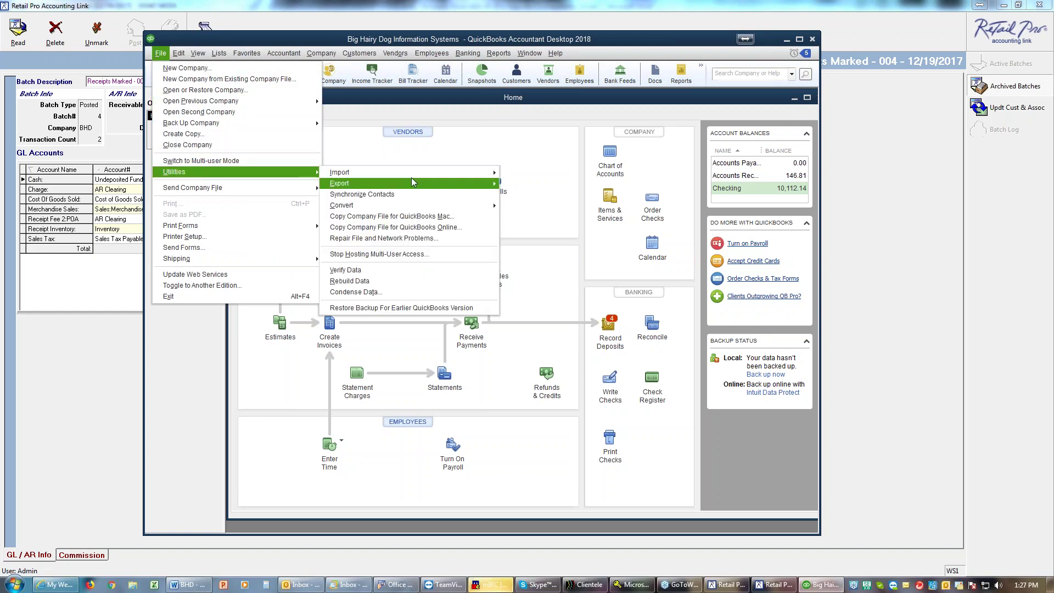
pyautogui.moveTo(417, 176)
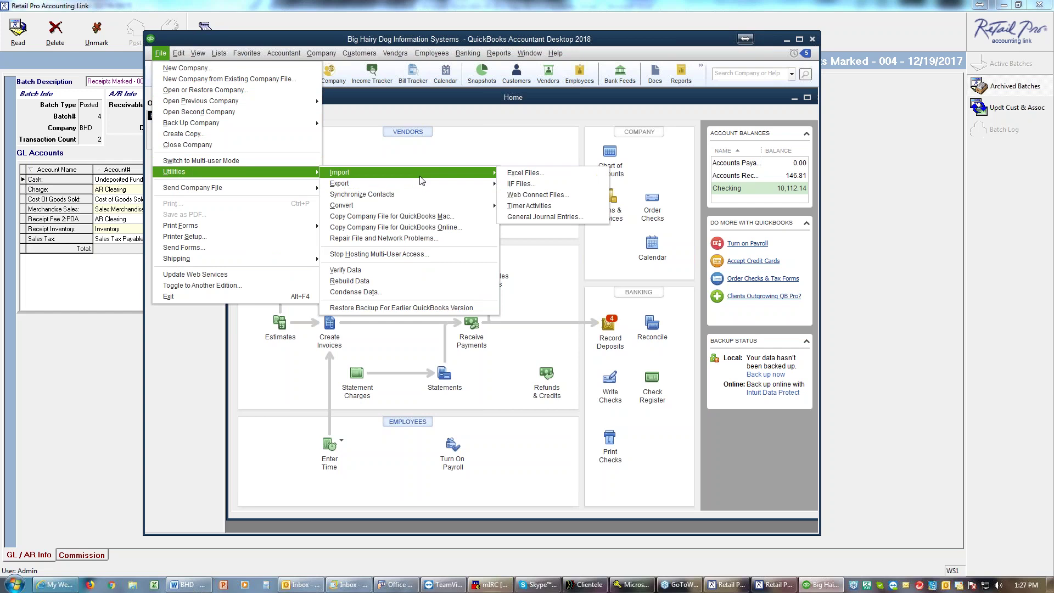
pyautogui.click(531, 186)
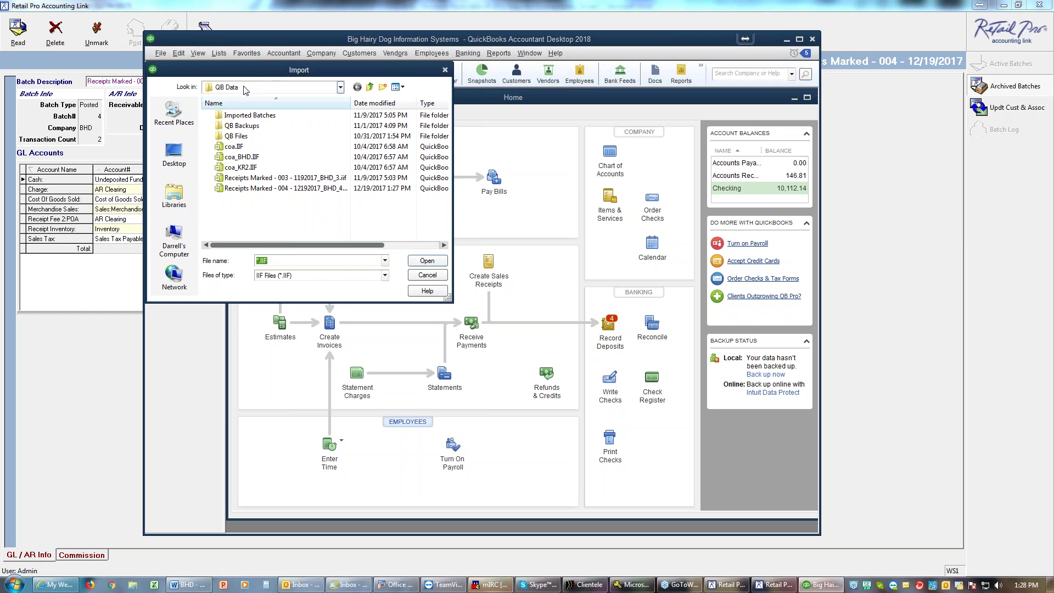
# Move the Receipts Marked - 003 file into Imported Batches and import the Receipts Marked - 004 file
pyautogui.click(269, 190)
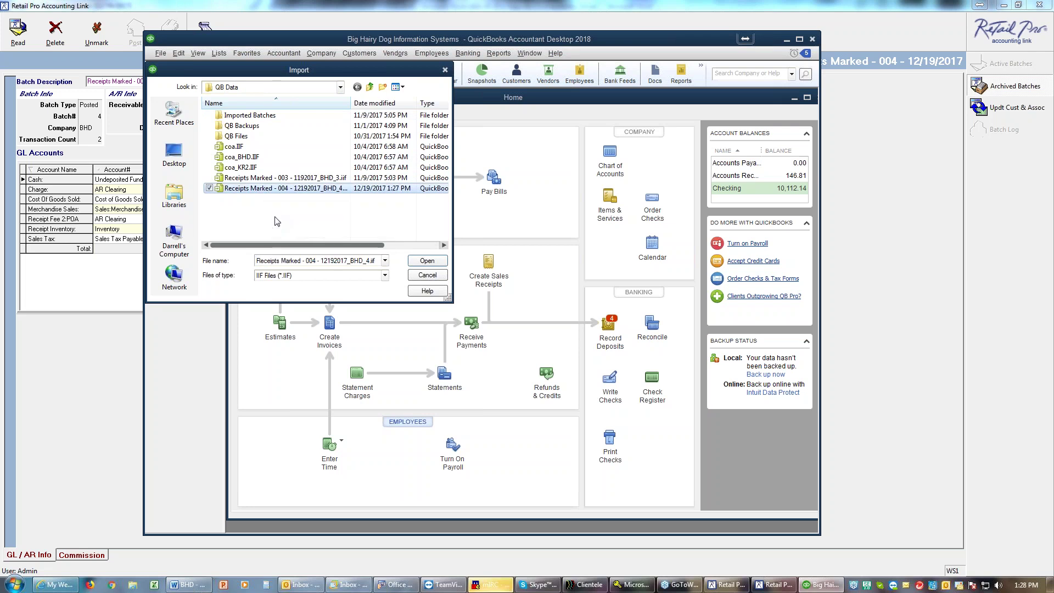
pyautogui.click(279, 179)
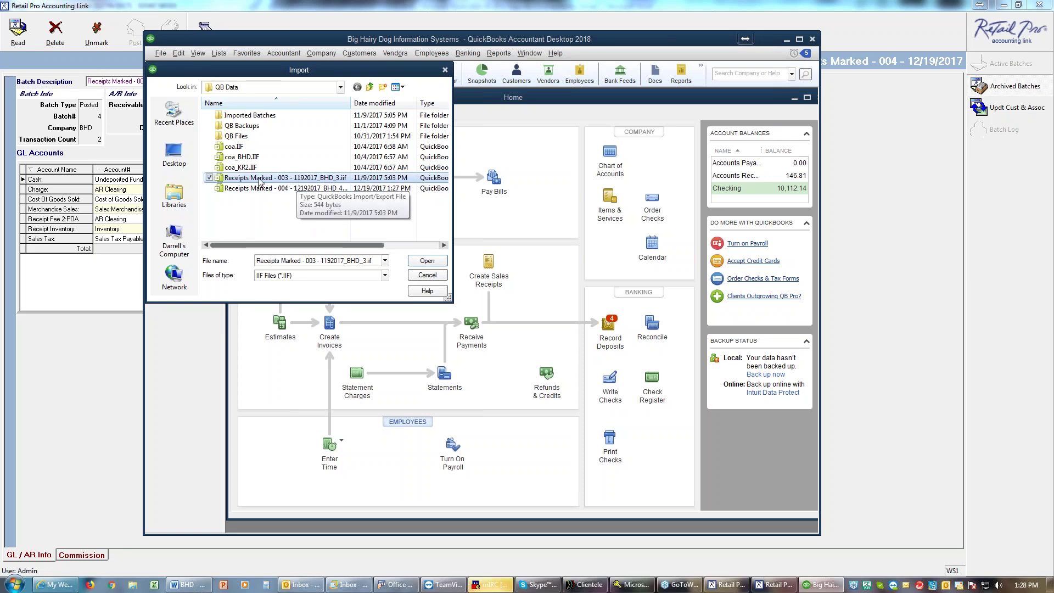
pyautogui.moveTo(258, 181); pyautogui.dragTo(250, 117)
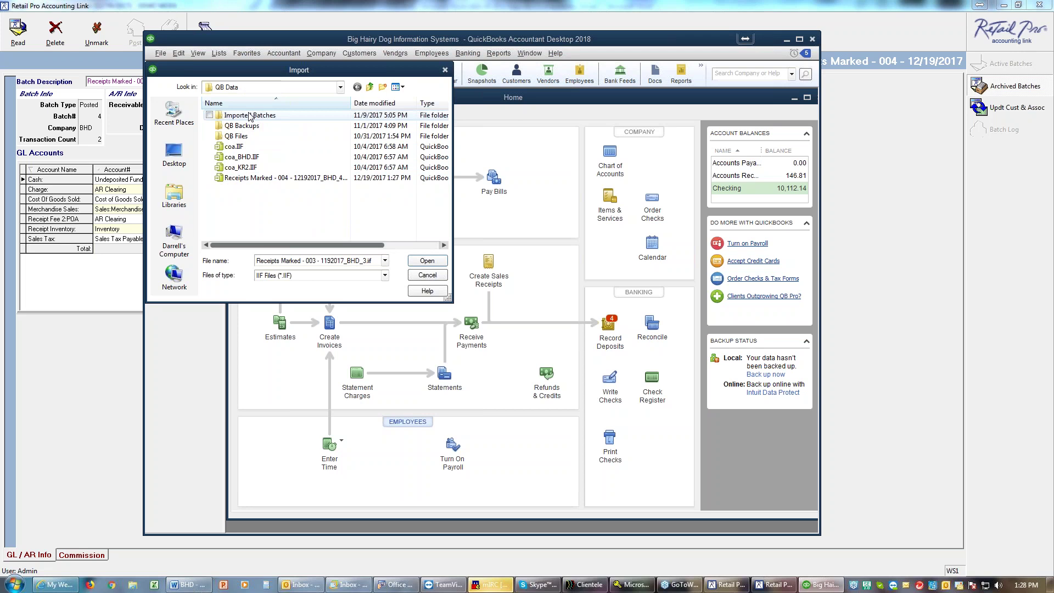
pyautogui.click(264, 183)
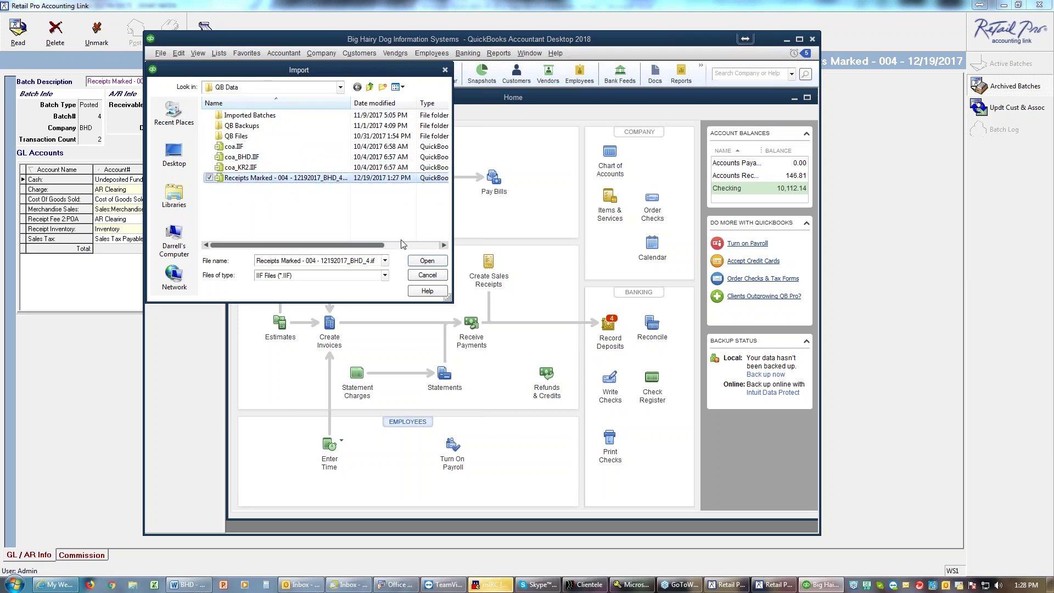
pyautogui.click(424, 264)
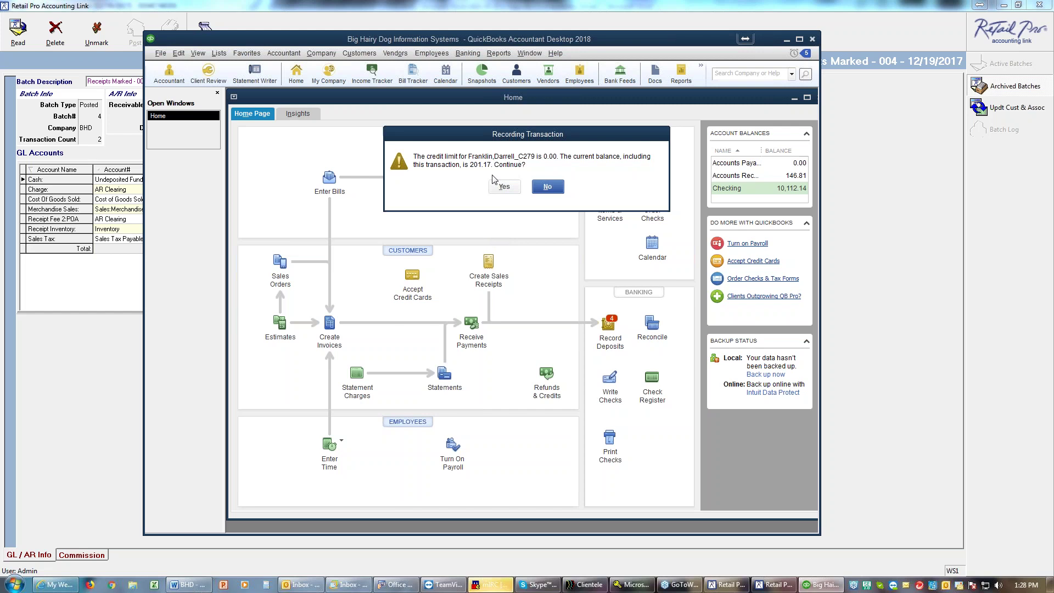
# Accept the credit-limit warning, complete the import, and view Accounts Receivable at 151.17 in the Chart of Accounts
pyautogui.click(501, 189)
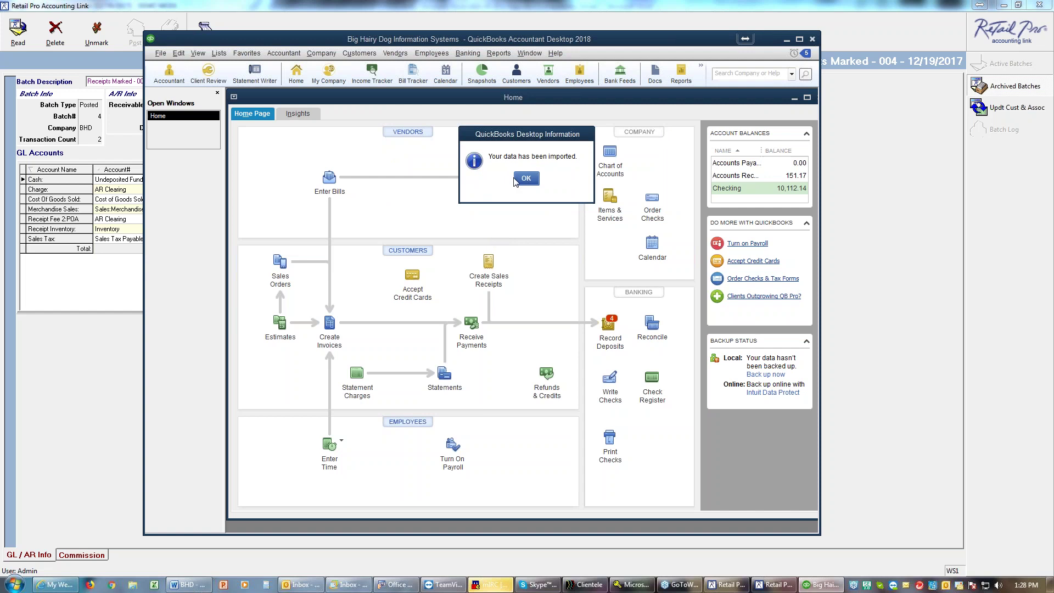
pyautogui.click(518, 180)
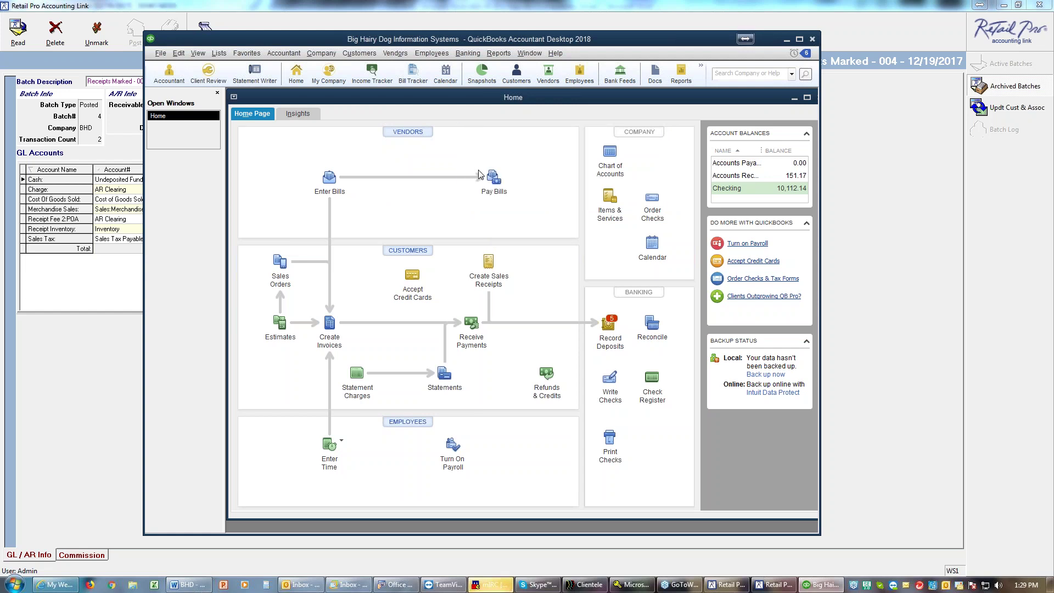
pyautogui.click(610, 154)
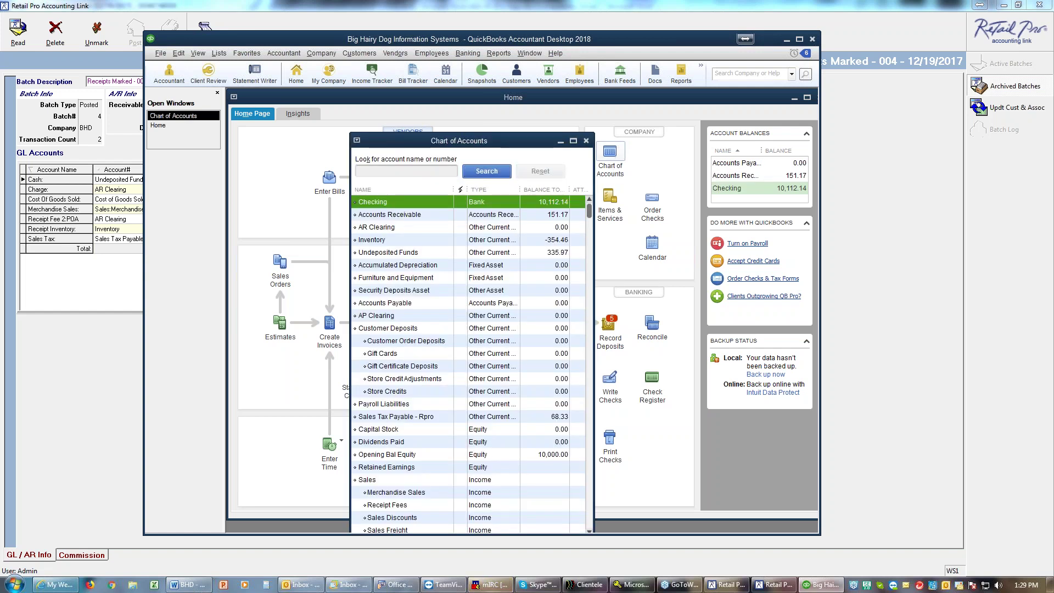
# Point out the AR Clearing and AP Clearing accounts, then open the AR Clearing register
pyautogui.click(399, 229)
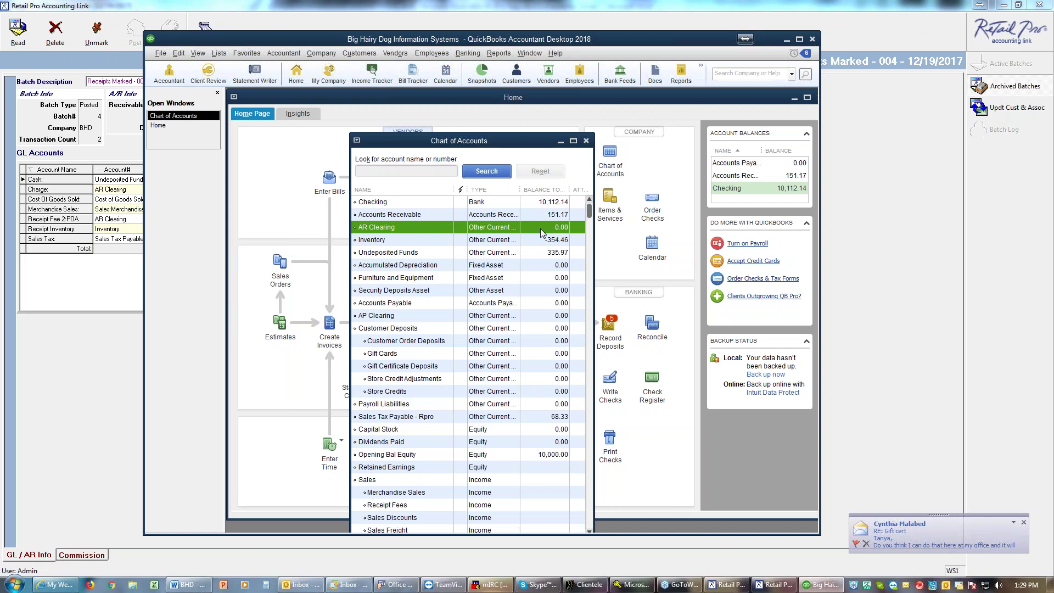
pyautogui.click(405, 316)
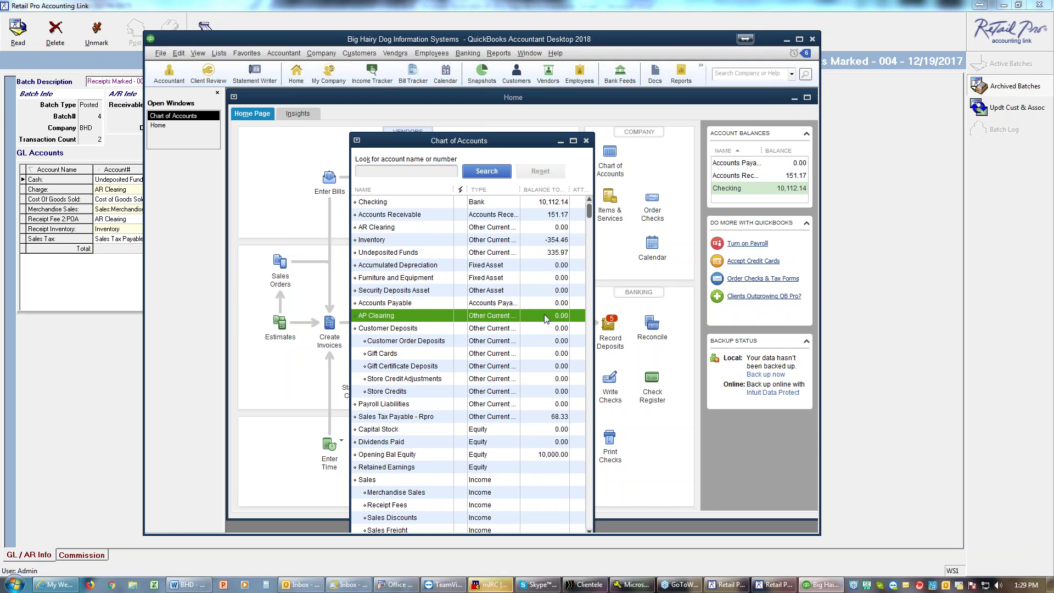
pyautogui.doubleClick(429, 228)
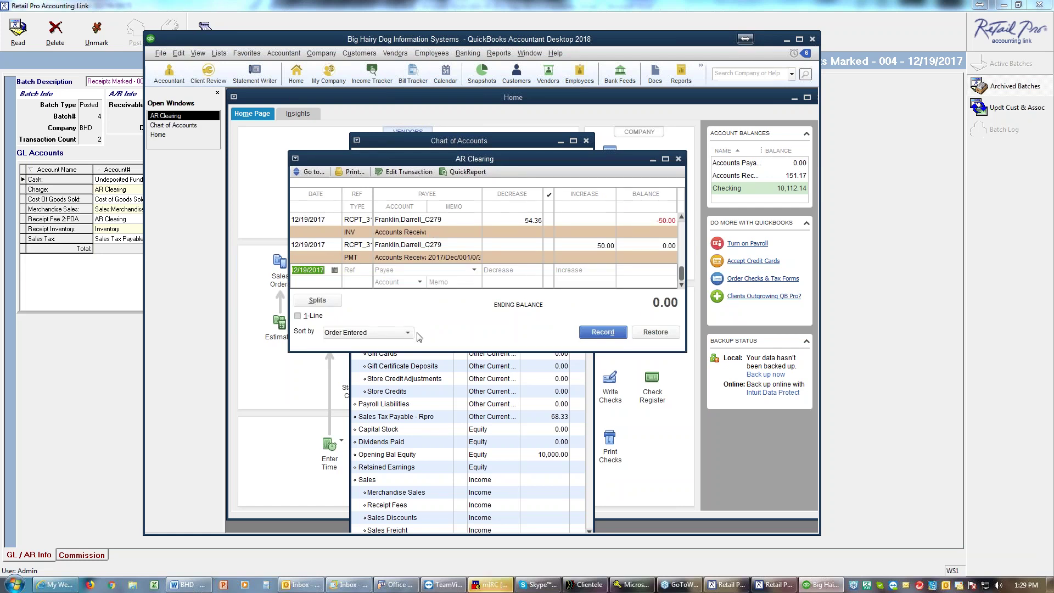
# Review the AR Clearing 54.36 invoice and 50.00 payment netting to 0.00, then close the register
pyautogui.moveTo(442, 352); pyautogui.dragTo(441, 401)
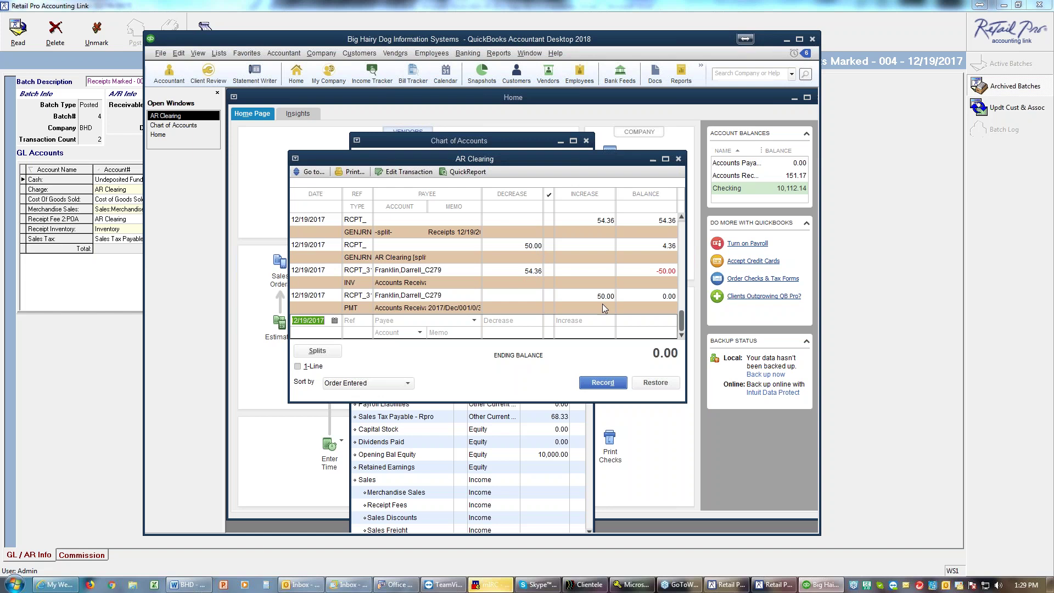
pyautogui.click(681, 218)
pyautogui.click(657, 225)
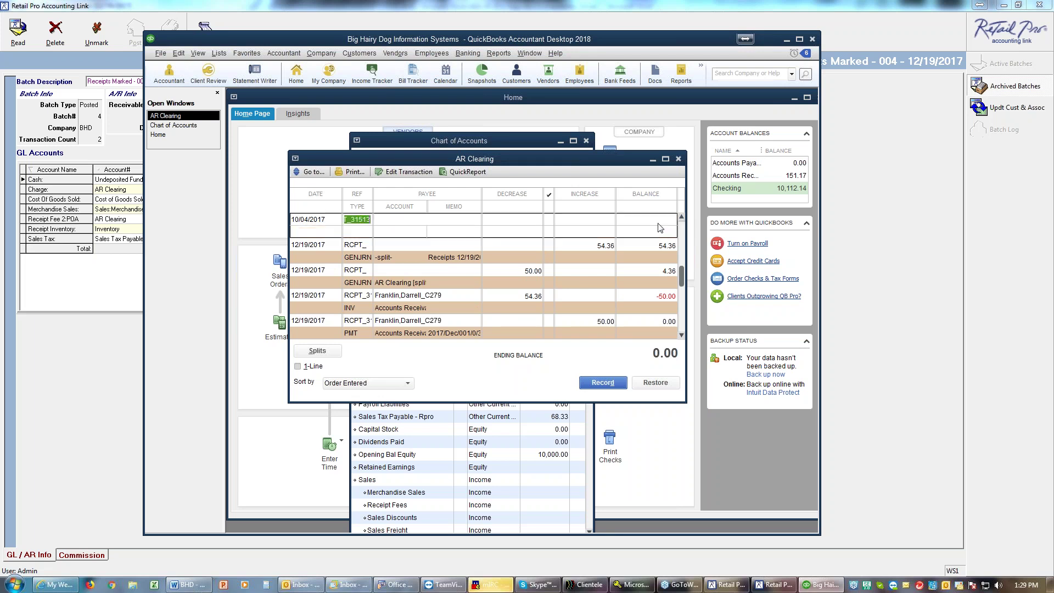
pyautogui.click(660, 331)
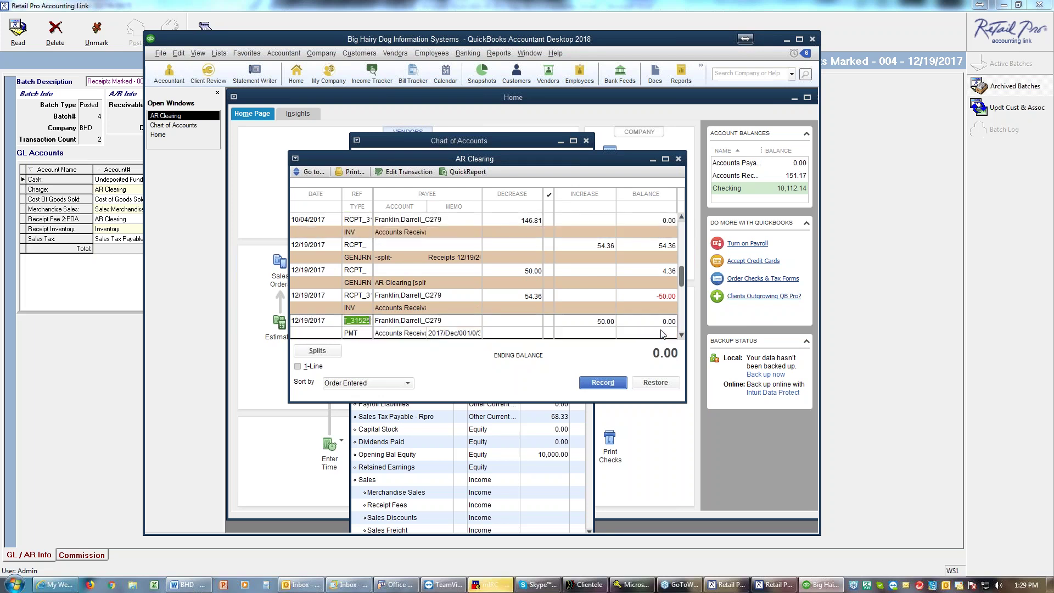
pyautogui.click(681, 334)
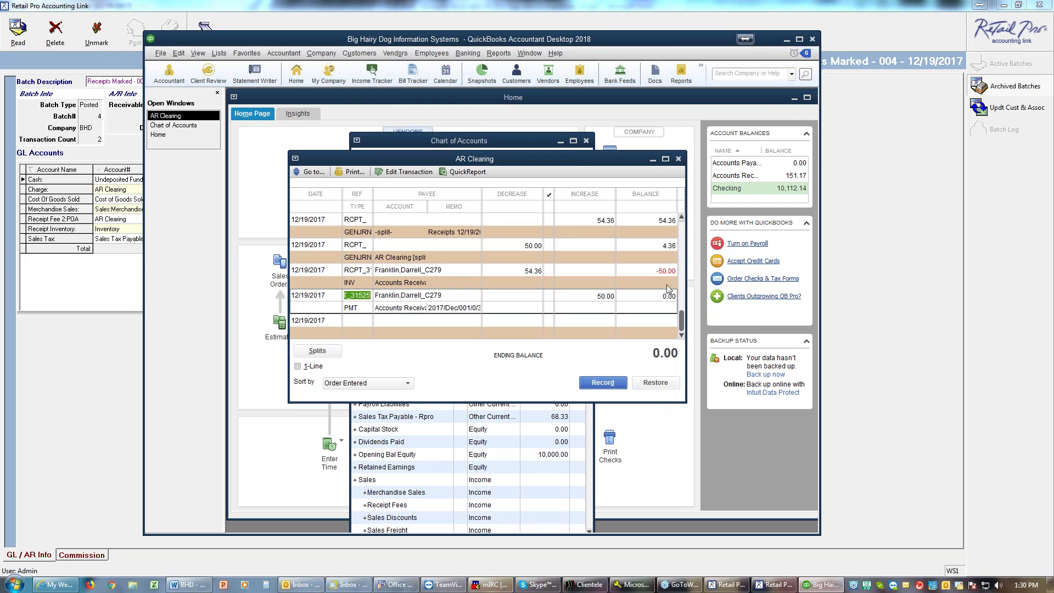
pyautogui.click(678, 159)
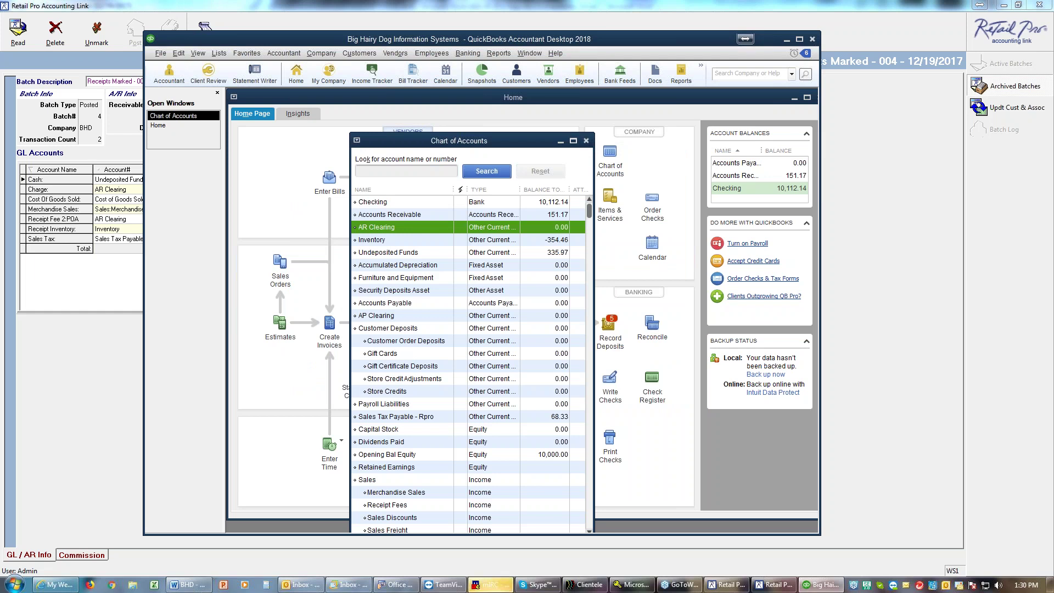
# Show the 151.17-balance customer in the Customer Center: invoices 54.36 and 146.81, payment 50.00
pyautogui.click(587, 141)
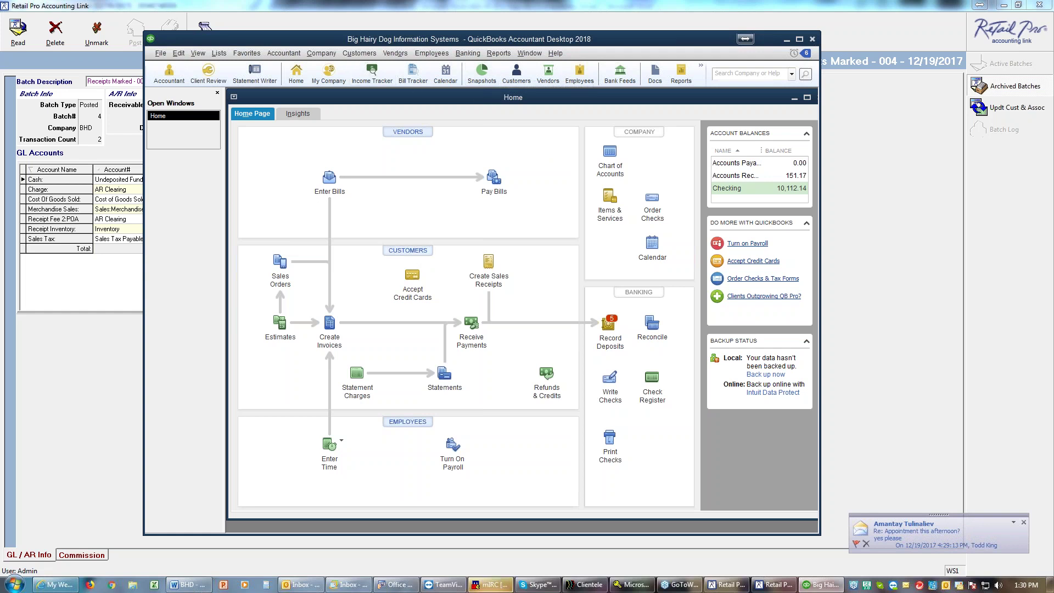
pyautogui.hotkey('ctrl', 'j')
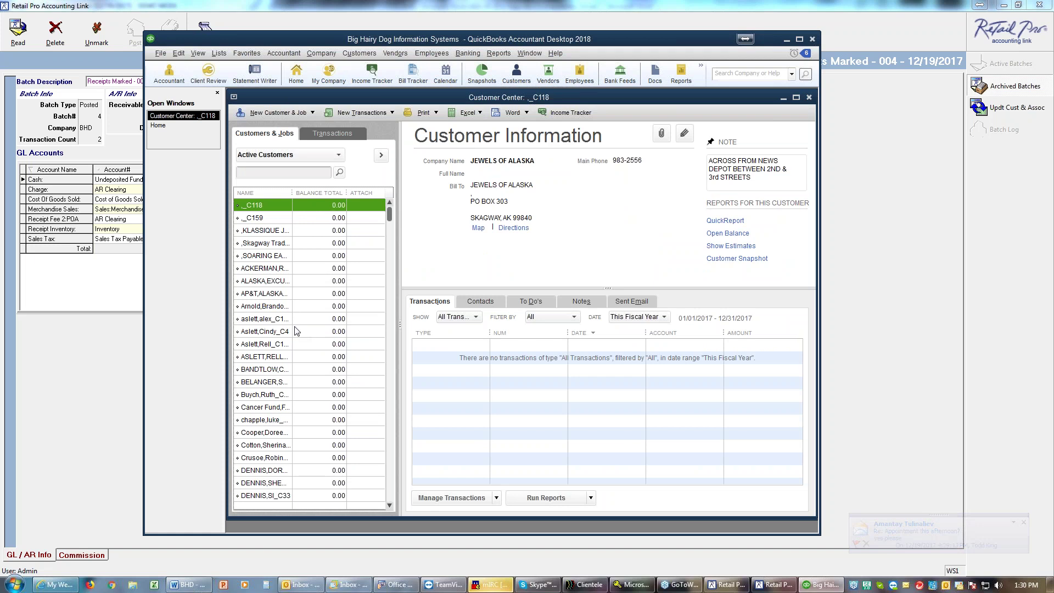
pyautogui.press('f')
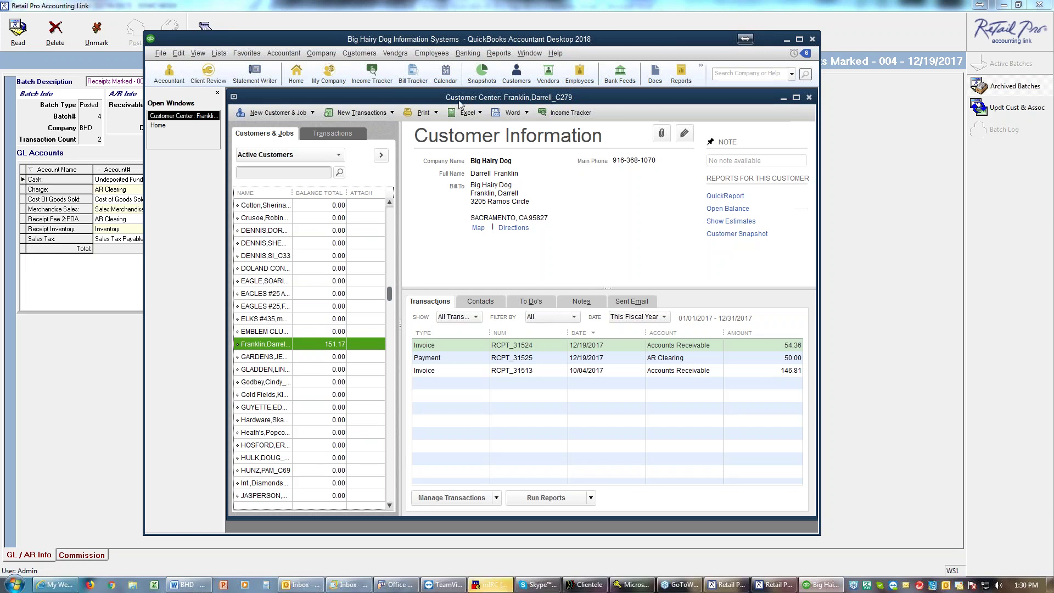
pyautogui.click(496, 53)
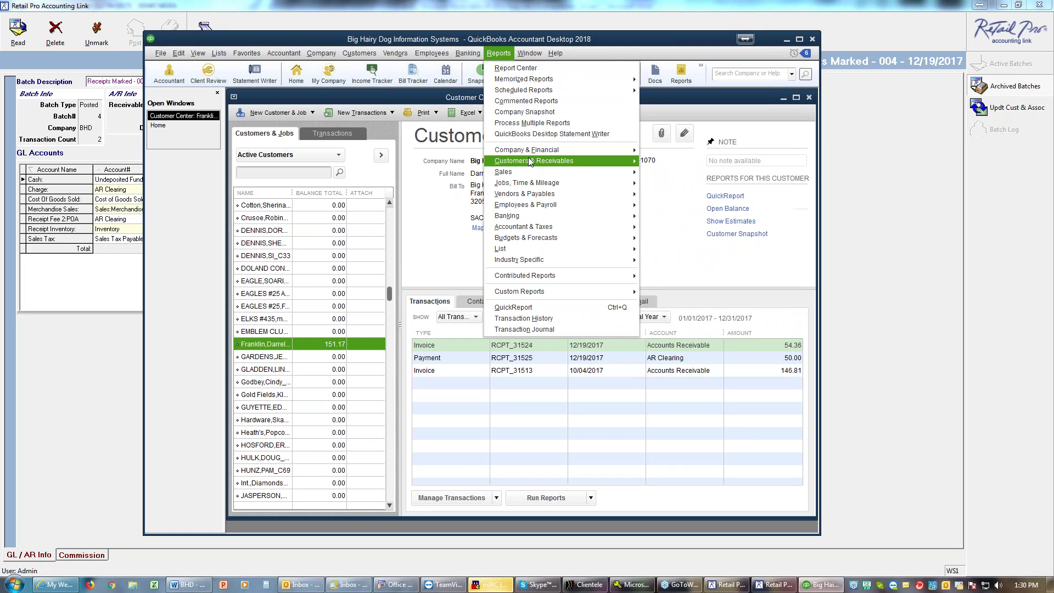
# Run the Open Invoices report and open the 10/04/2017 past-due invoice for 146.81
pyautogui.moveTo(531, 161)
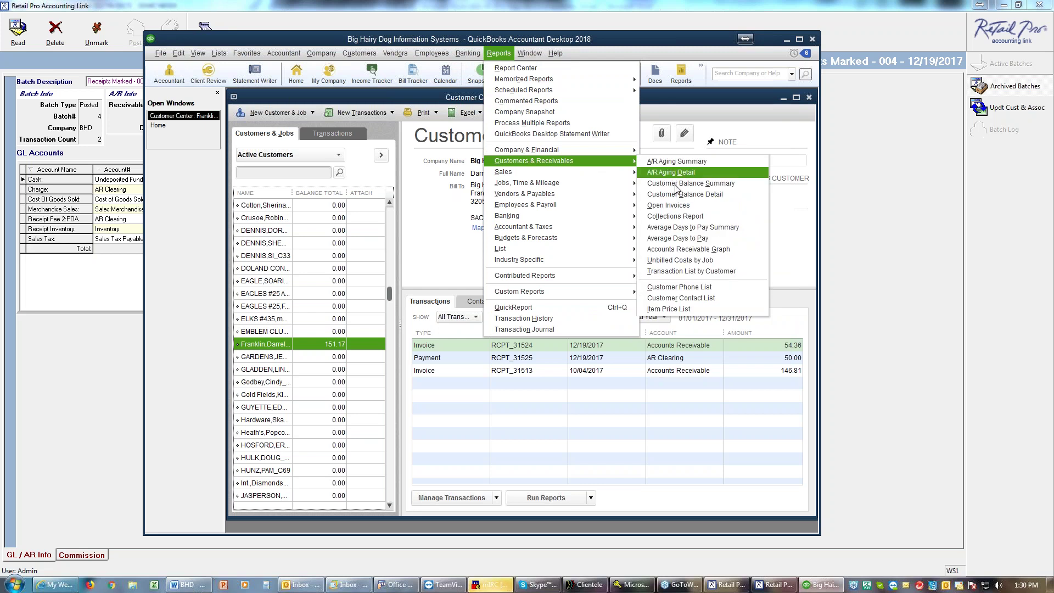
pyautogui.click(677, 207)
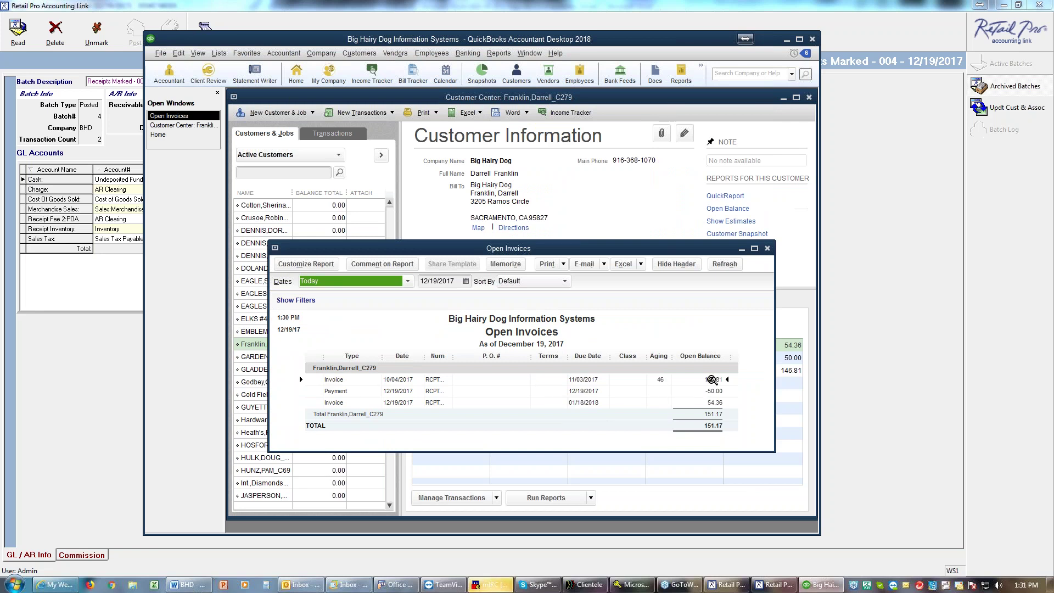
pyautogui.doubleClick(712, 379)
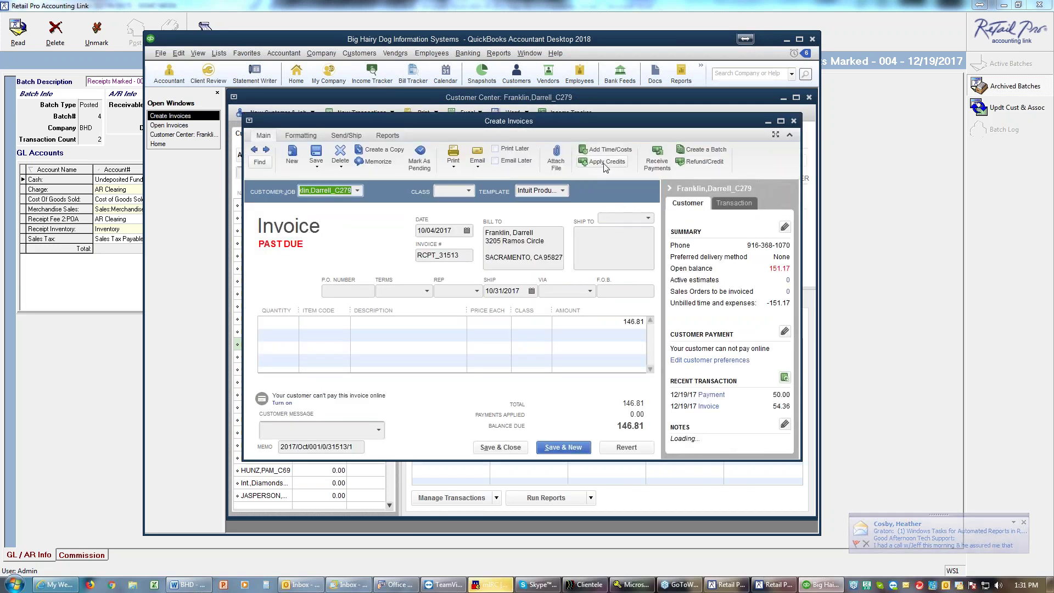
# Apply the 50.00 credit to invoice RCPT_31513, leaving 96.81 due, and close the invoice
pyautogui.click(604, 164)
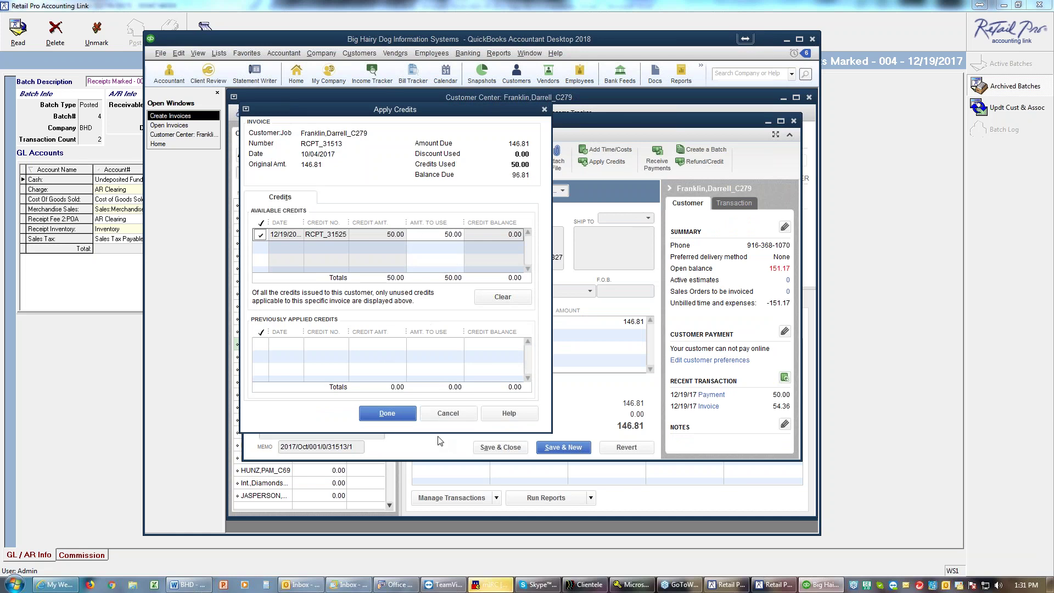
pyautogui.click(388, 414)
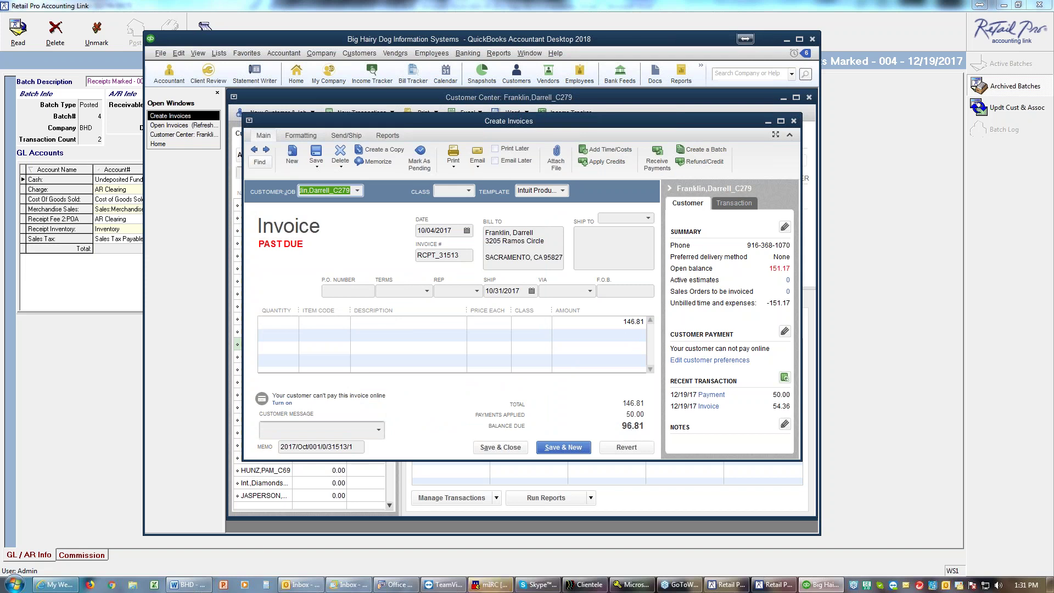
pyautogui.click(794, 121)
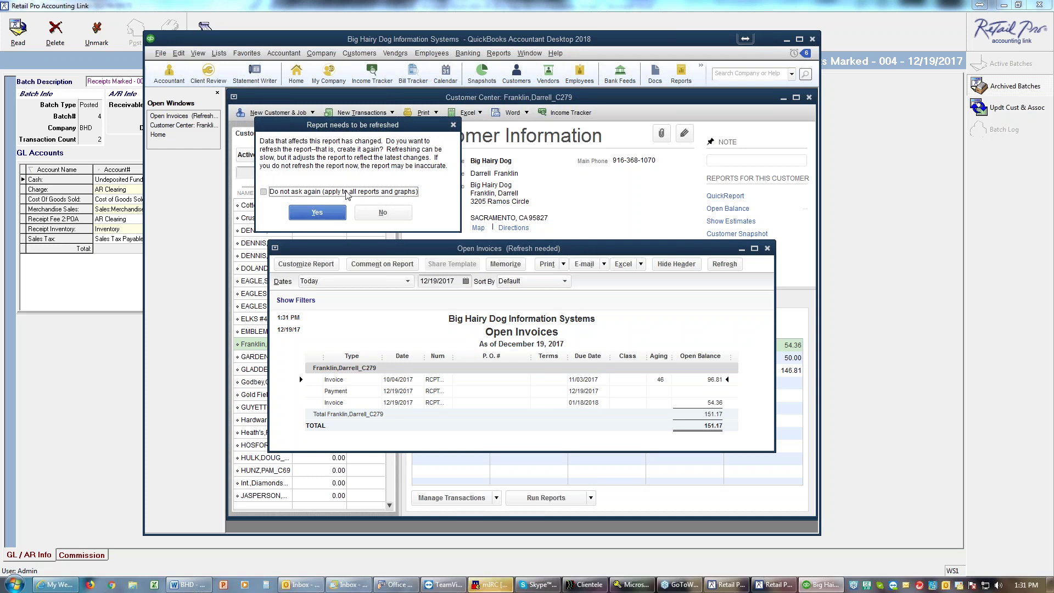
# Refresh Open Invoices to show 96.81 and 54.36 (total 151.17), then close the report
pyautogui.click(319, 214)
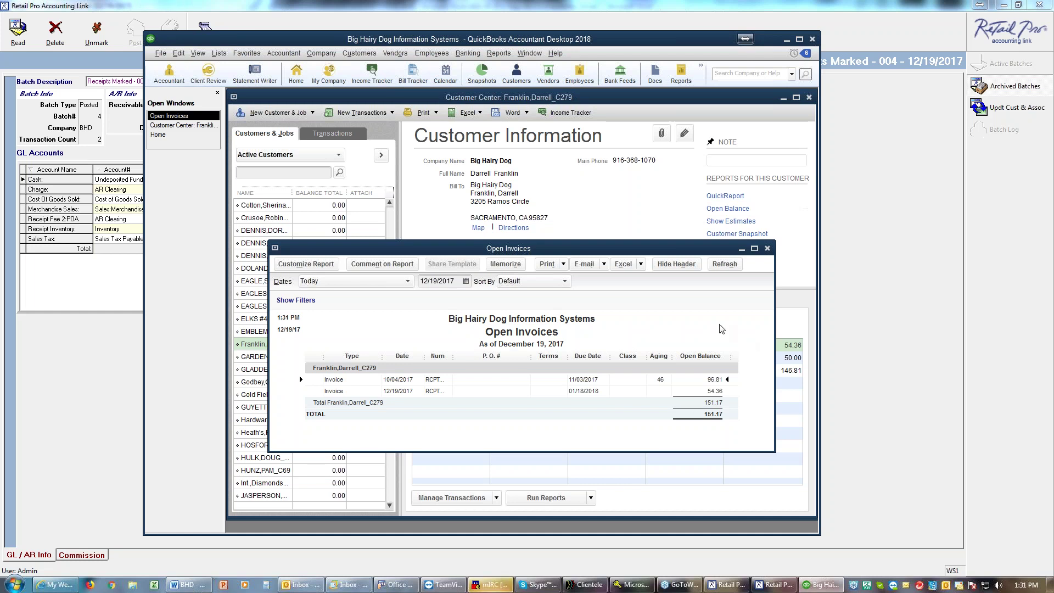
pyautogui.click(767, 250)
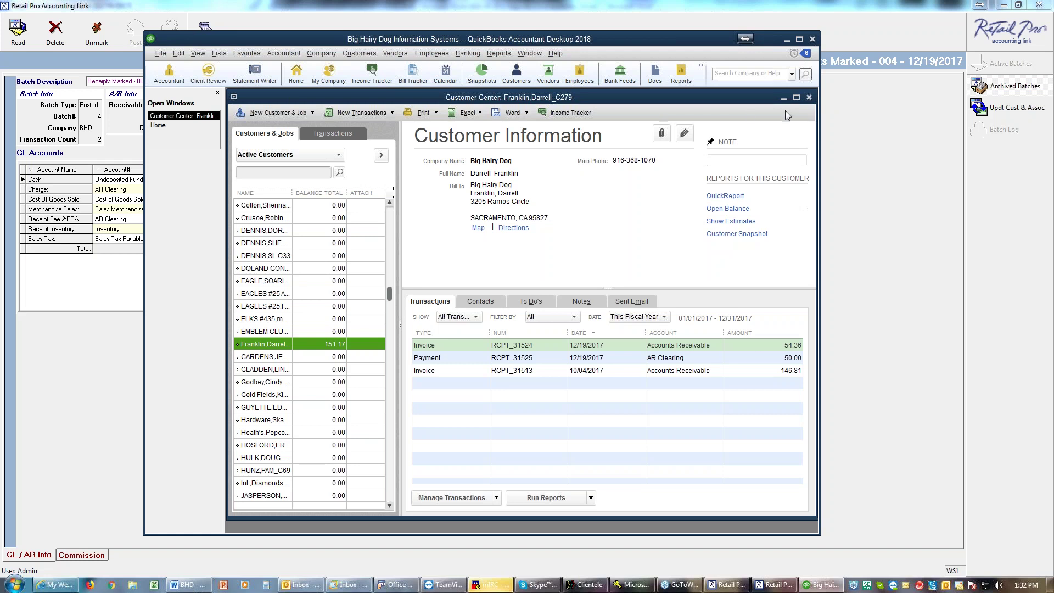
# Preview statements for all customers, excluding zero-balance and no-activity customers
pyautogui.click(809, 97)
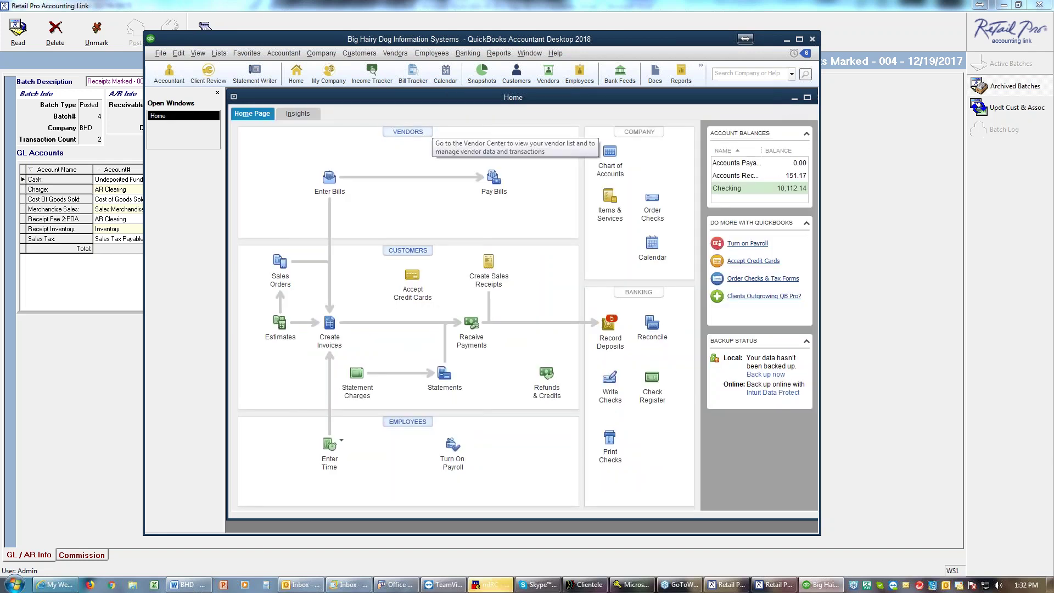
pyautogui.click(357, 53)
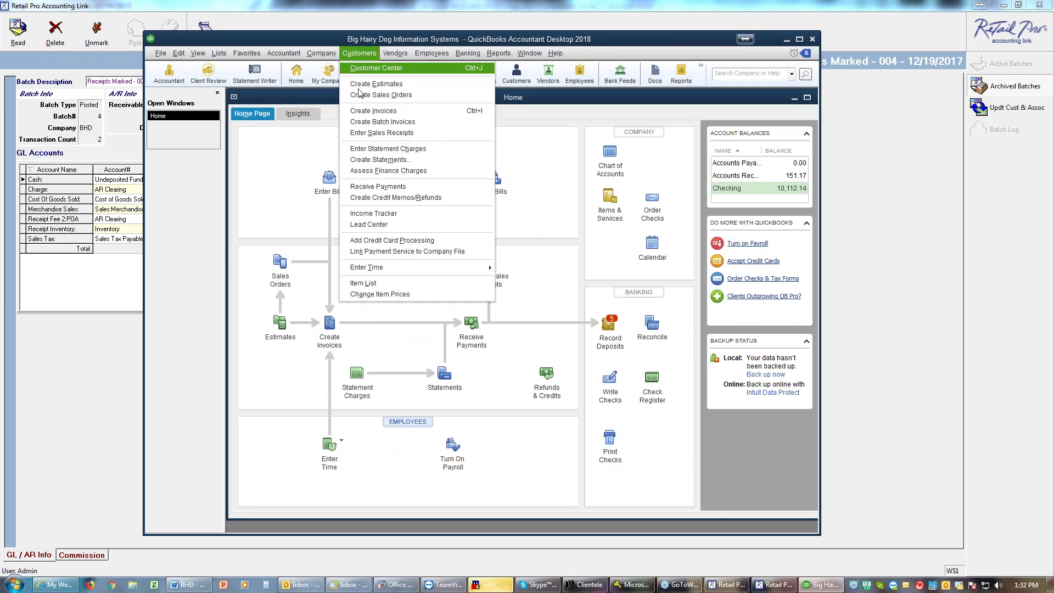
pyautogui.click(371, 160)
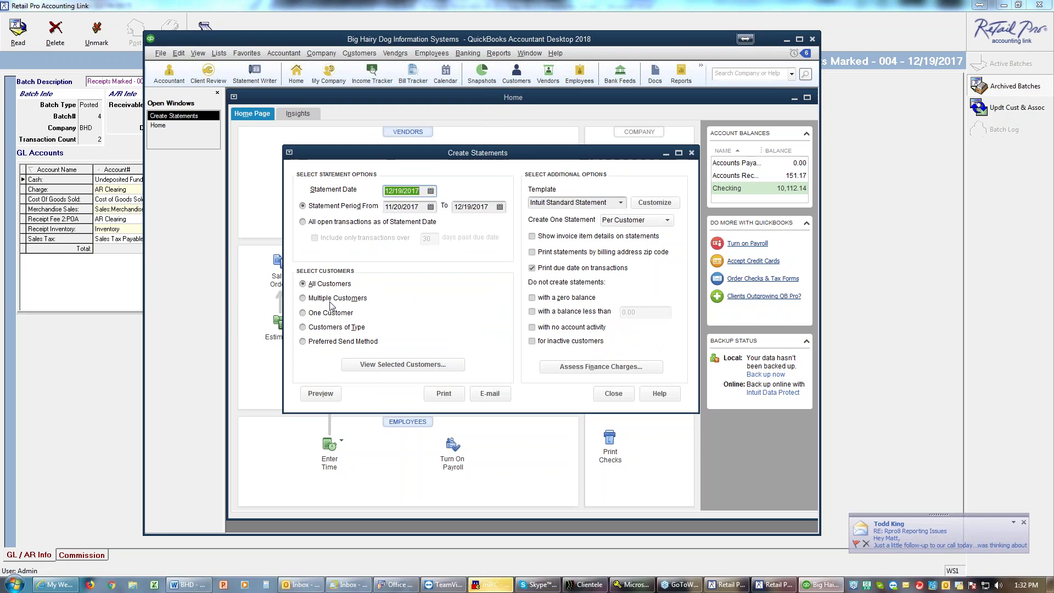
pyautogui.click(539, 299)
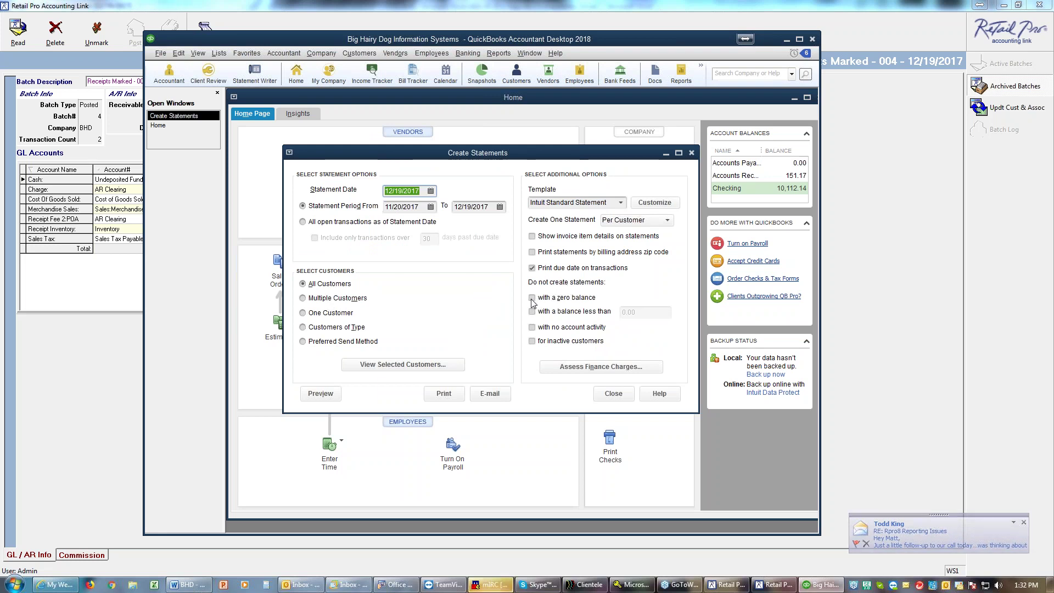
pyautogui.click(533, 327)
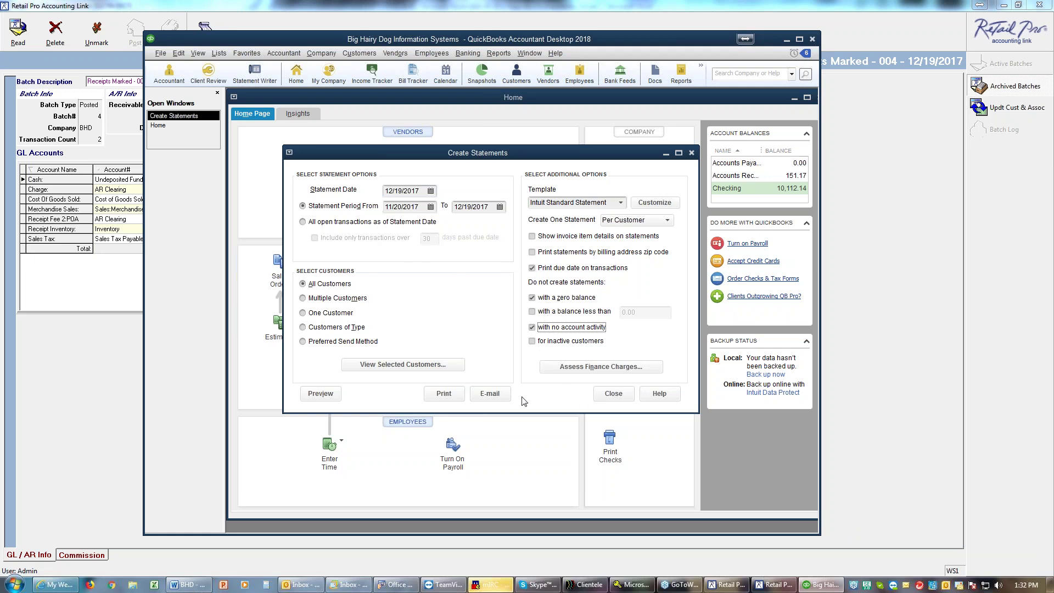
pyautogui.click(332, 397)
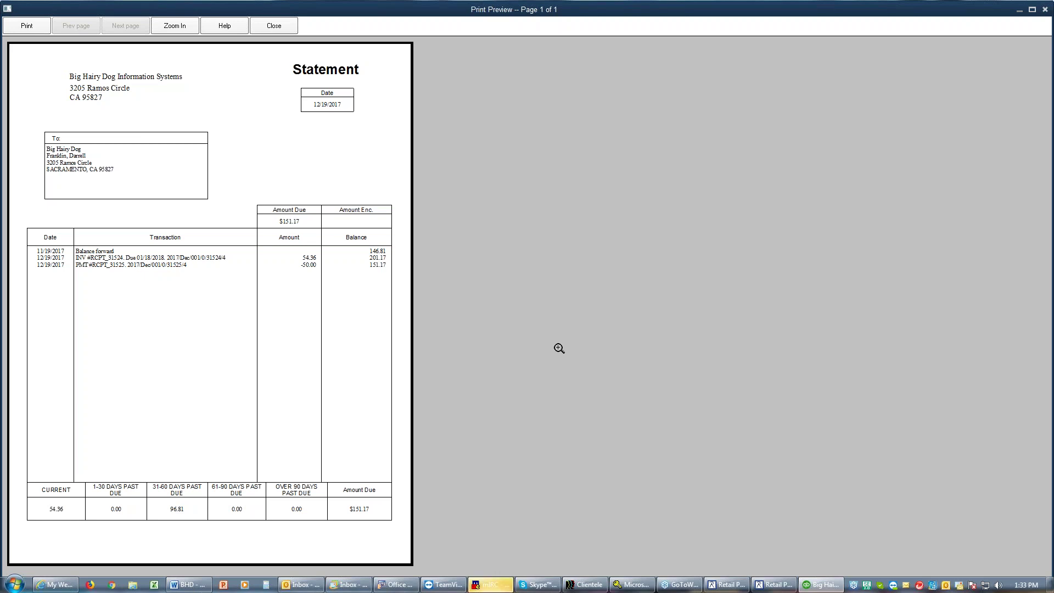
# Close the statement preview and Create Statements, then return to the Word agenda 'RPro Accounts Receivable w/ QuickBooks'
pyautogui.click(278, 27)
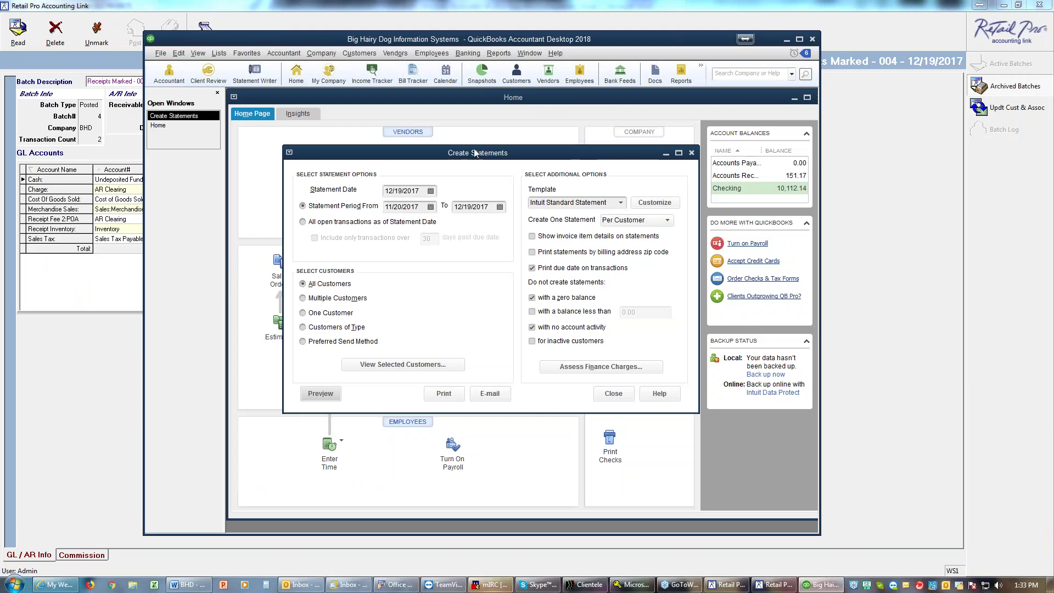
pyautogui.click(691, 153)
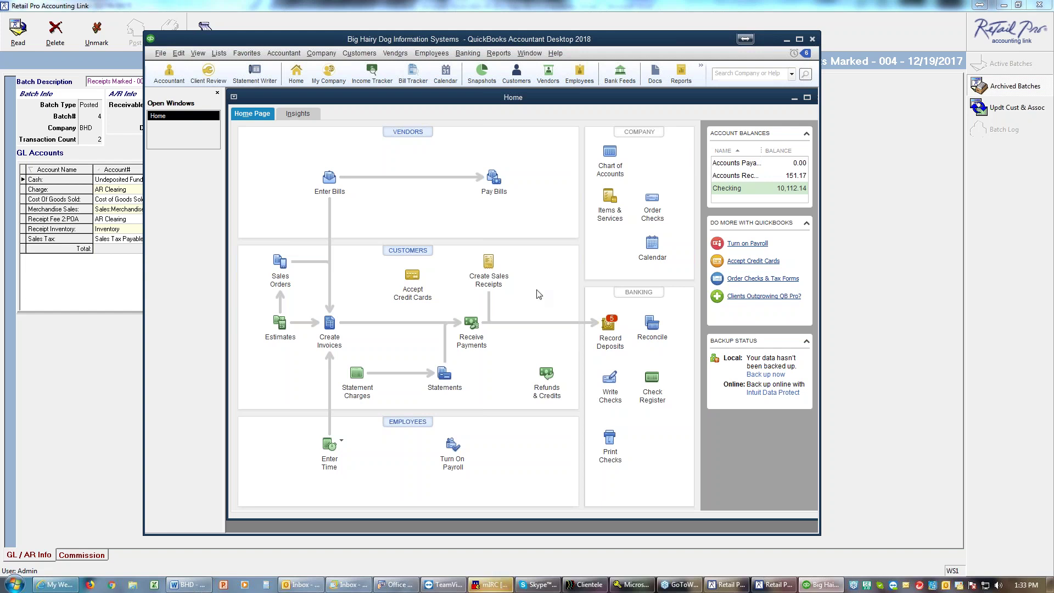
pyautogui.click(182, 585)
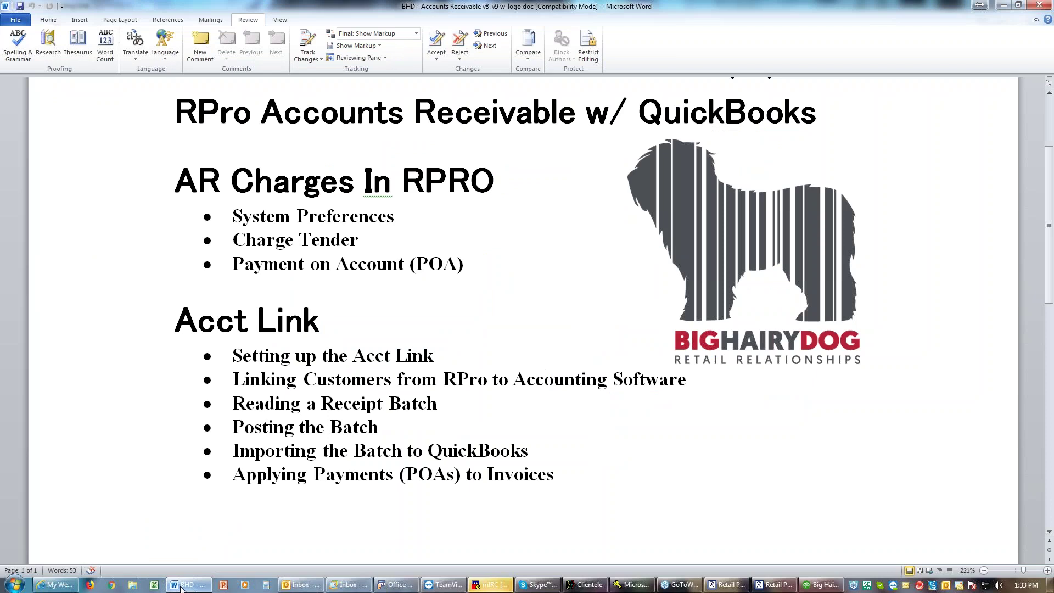